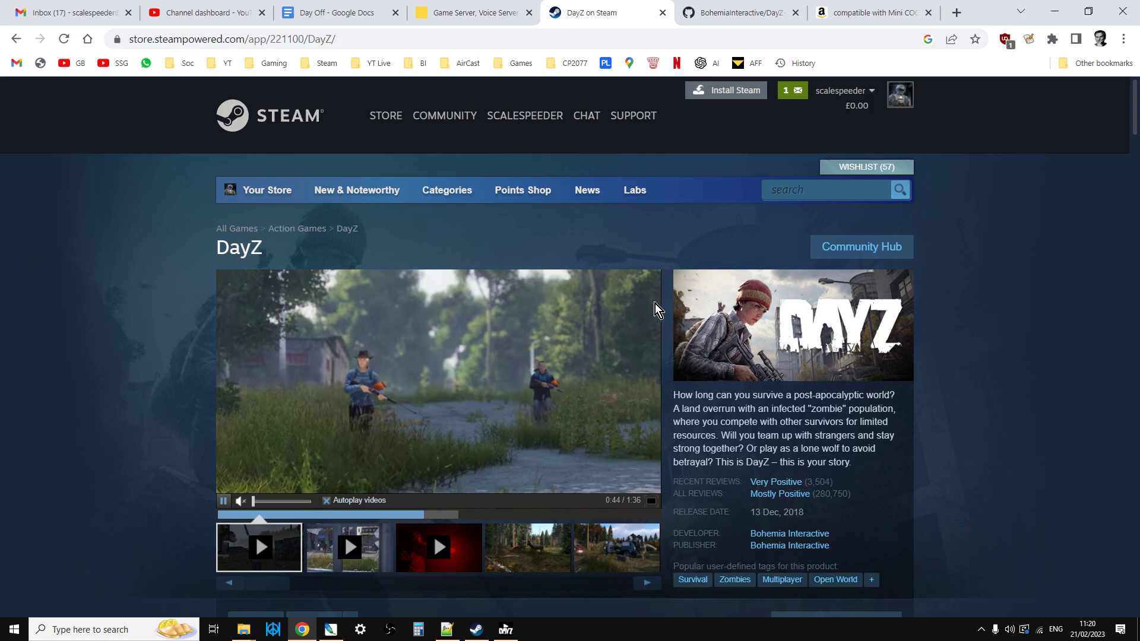
# View the BohemiaInteractive DayZ-Central-Economy repository on GitHub and check its code download options, including Download ZIP
pyautogui.click(739, 15)
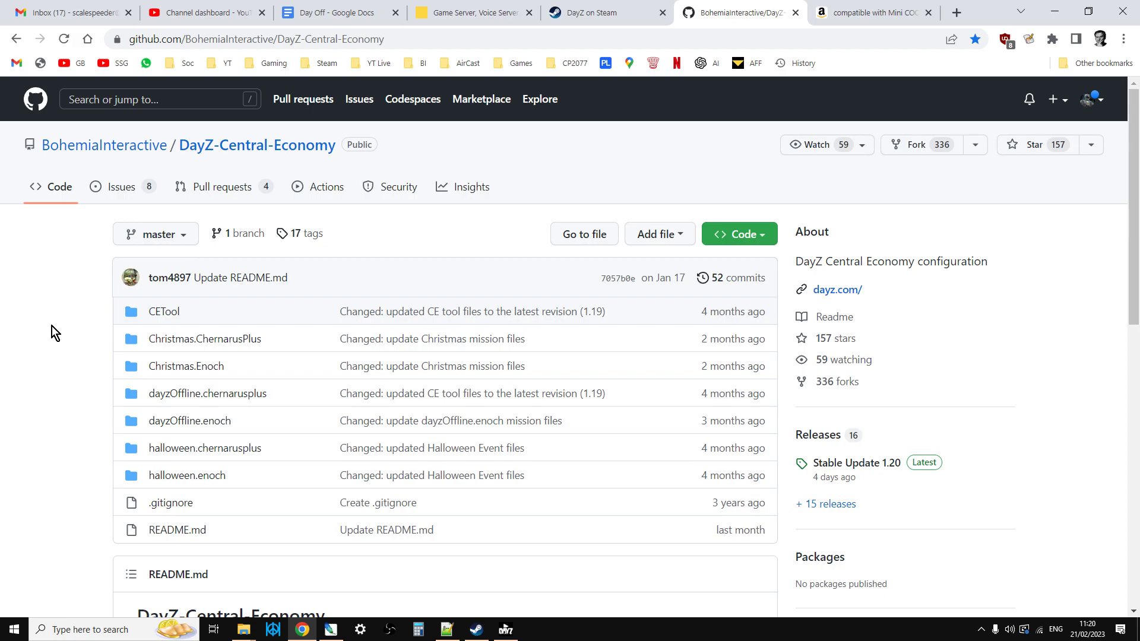
pyautogui.click(767, 240)
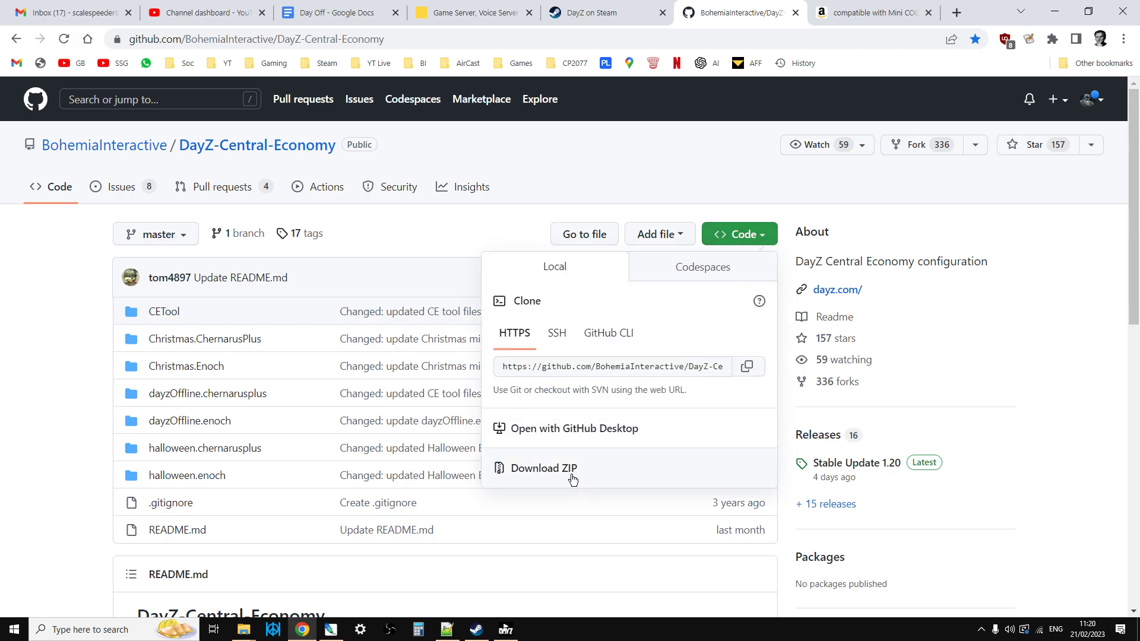
pyautogui.click(37, 462)
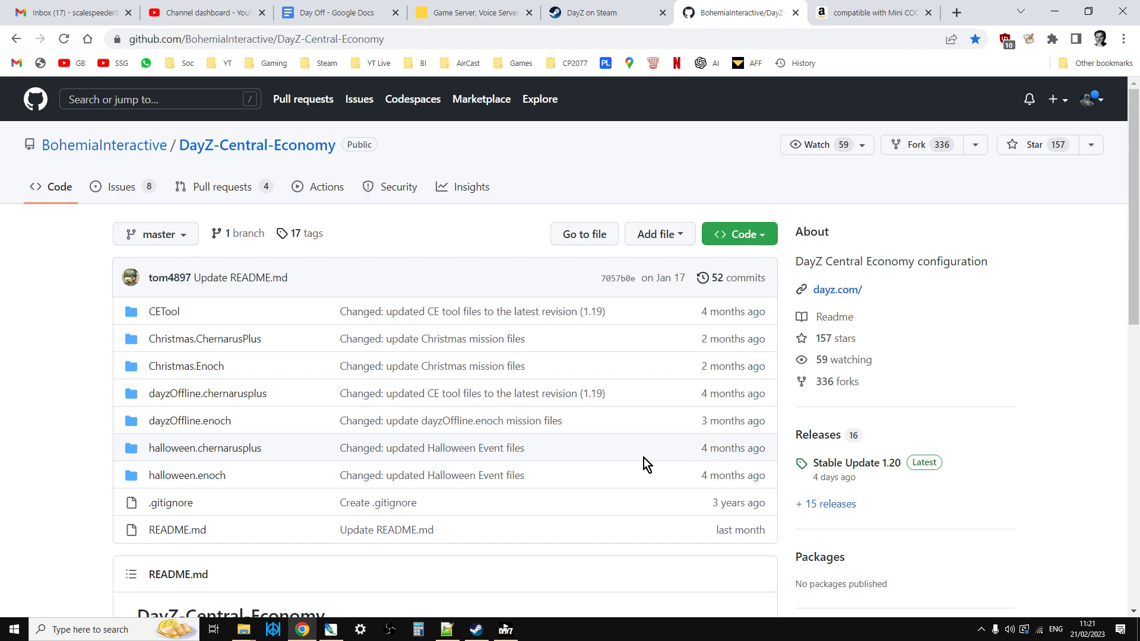
# Open the Nitrado web interface for the DayZ dayzOffline.chernarusplus server and find Reset Mission-xml to default in its general settings
pyautogui.click(475, 13)
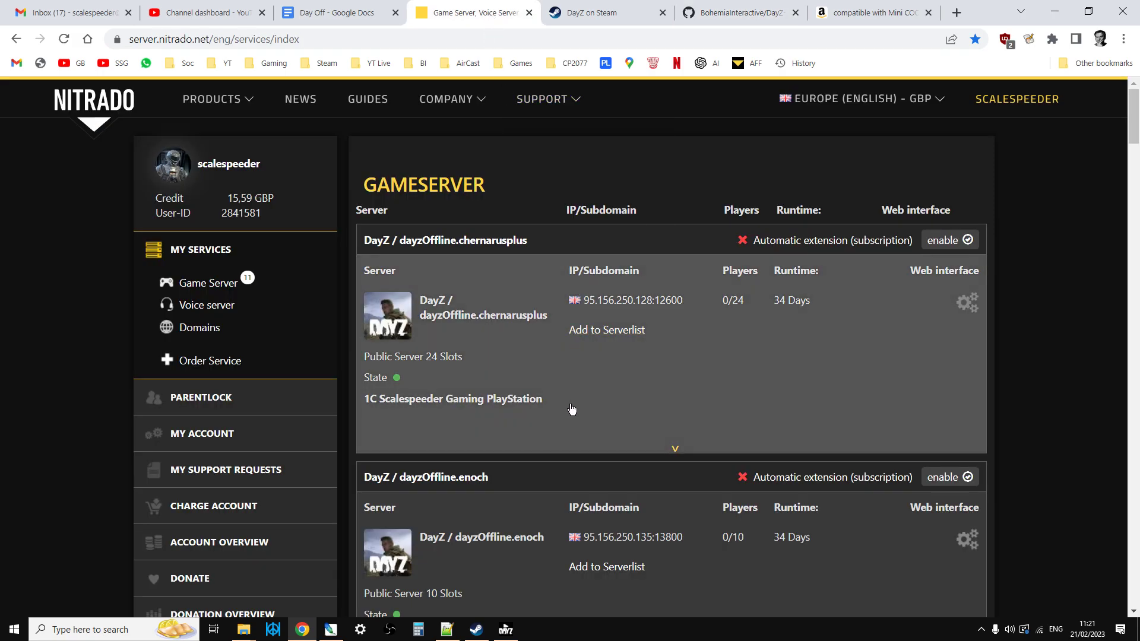
pyautogui.click(968, 304)
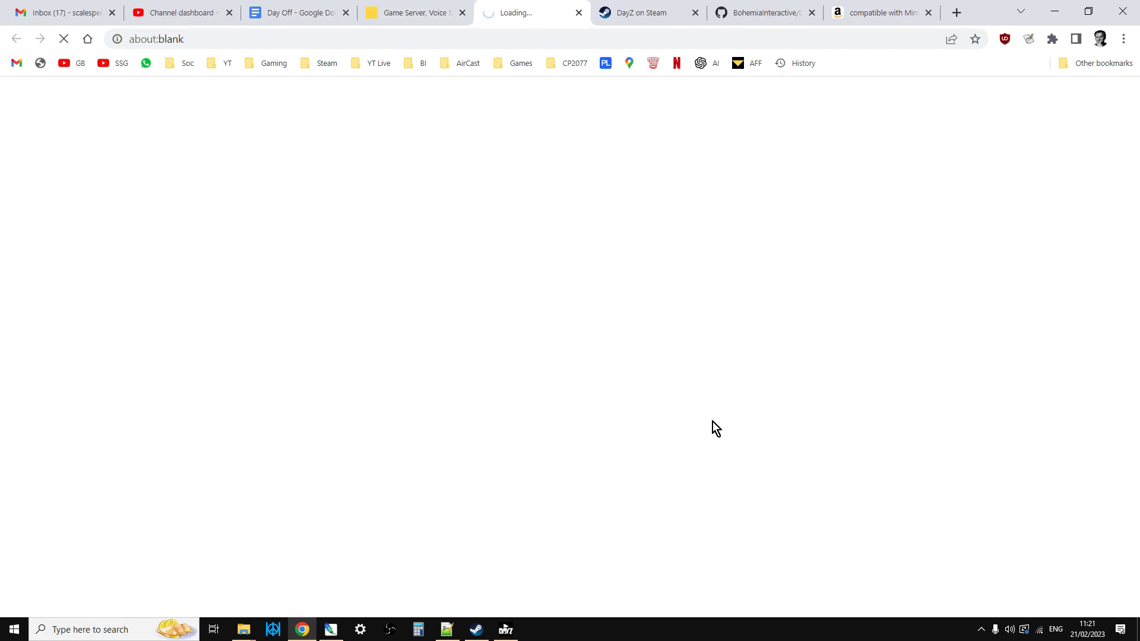
pyautogui.scroll(-7, 636, 425)
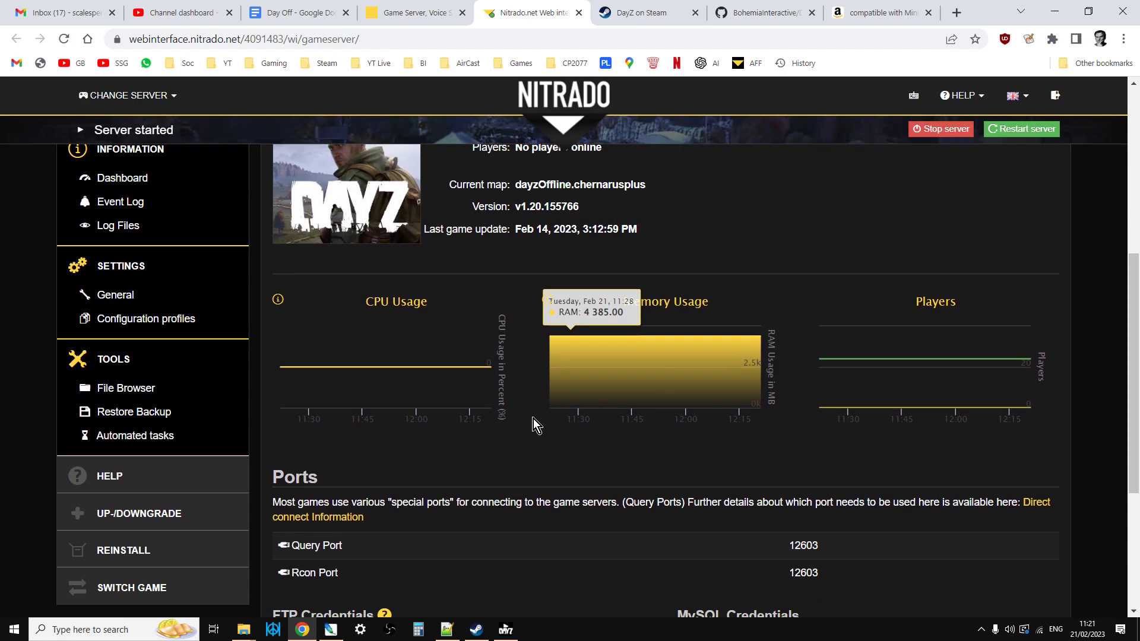
pyautogui.scroll(1, 455, 392)
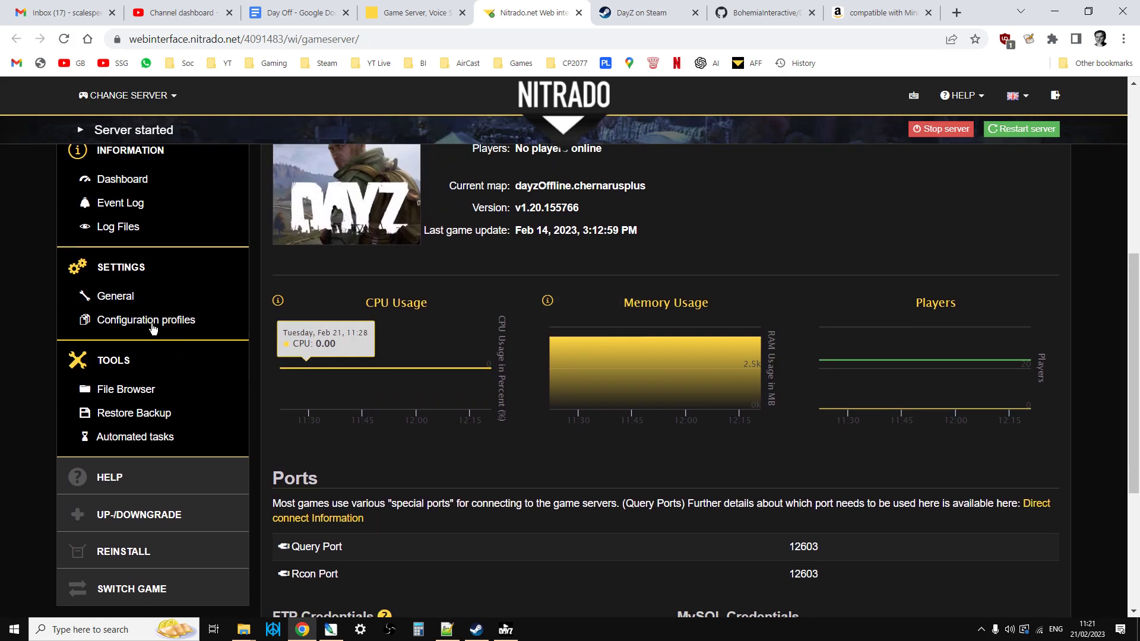
pyautogui.click(118, 298)
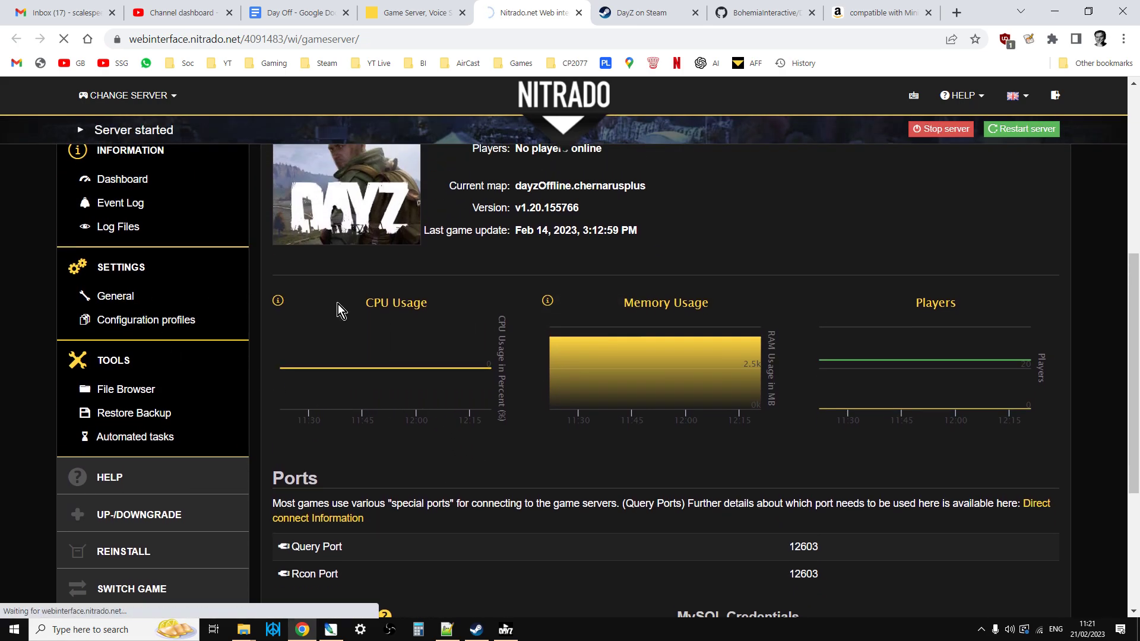
pyautogui.scroll(-6, 543, 374)
pyautogui.scroll(-4, 543, 374)
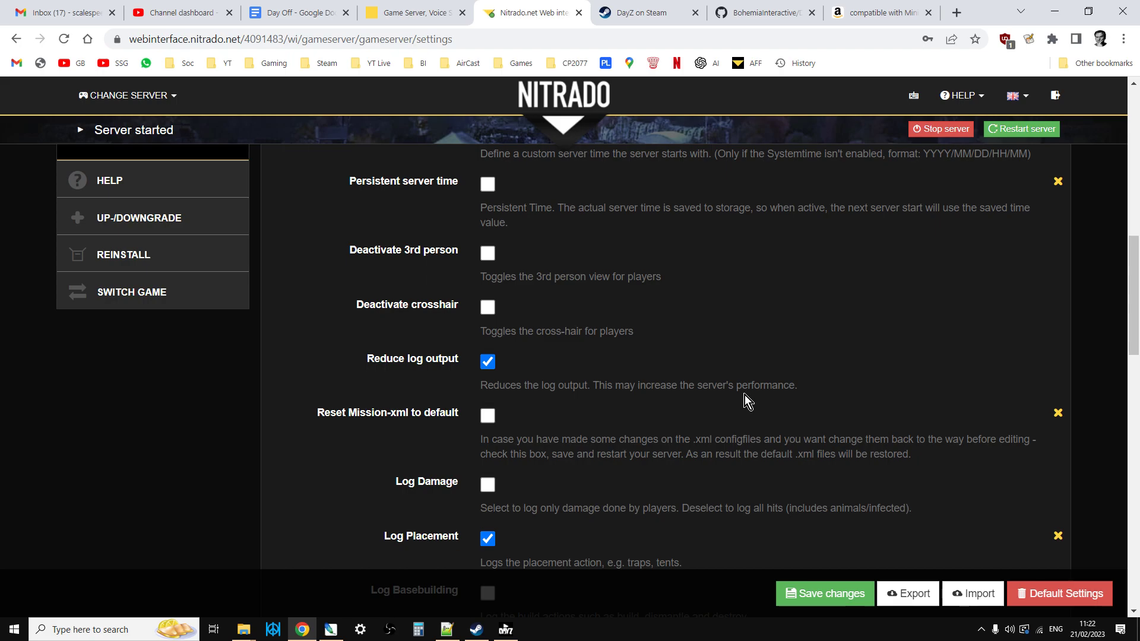
# Switch to Steam, check the library's category filter and open the DayZ Server entry
pyautogui.click(478, 630)
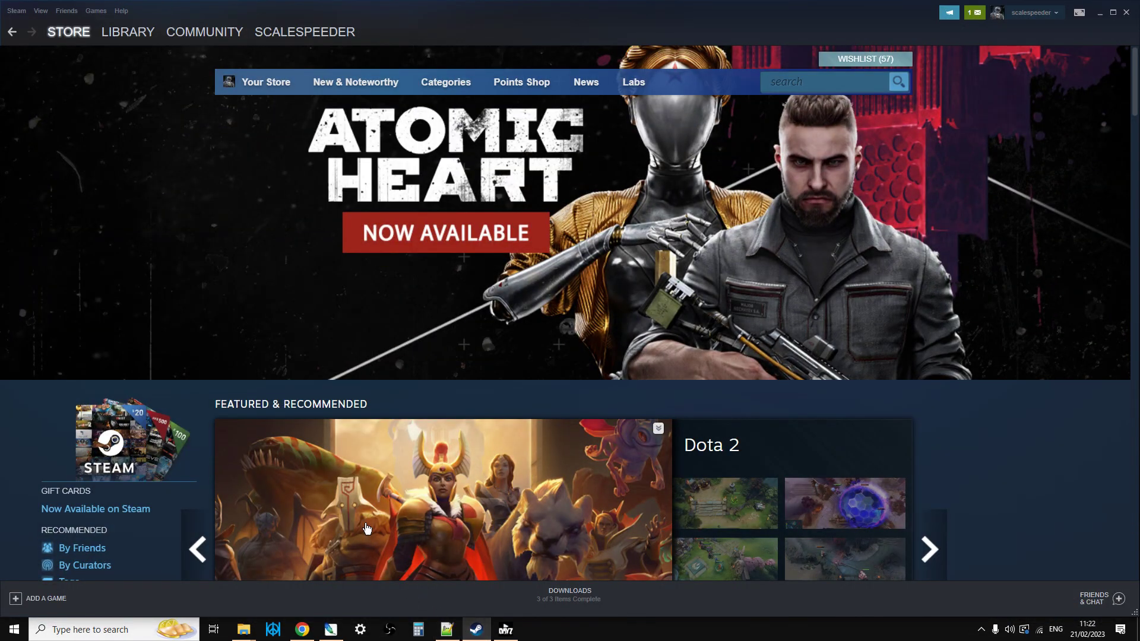
pyautogui.click(123, 29)
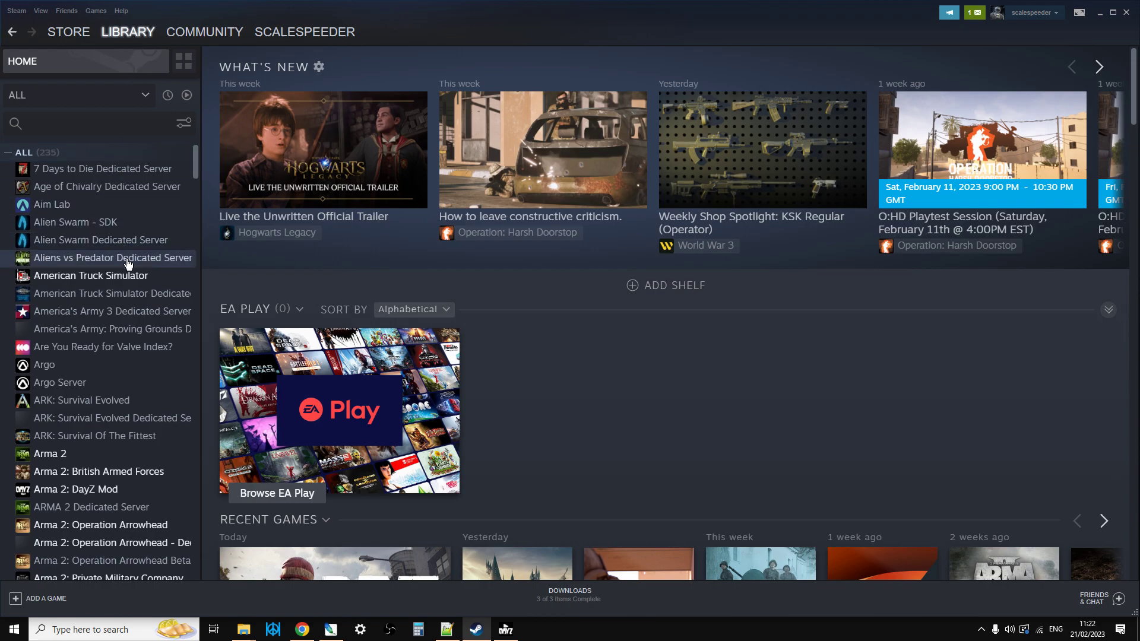
pyautogui.scroll(-6, 139, 265)
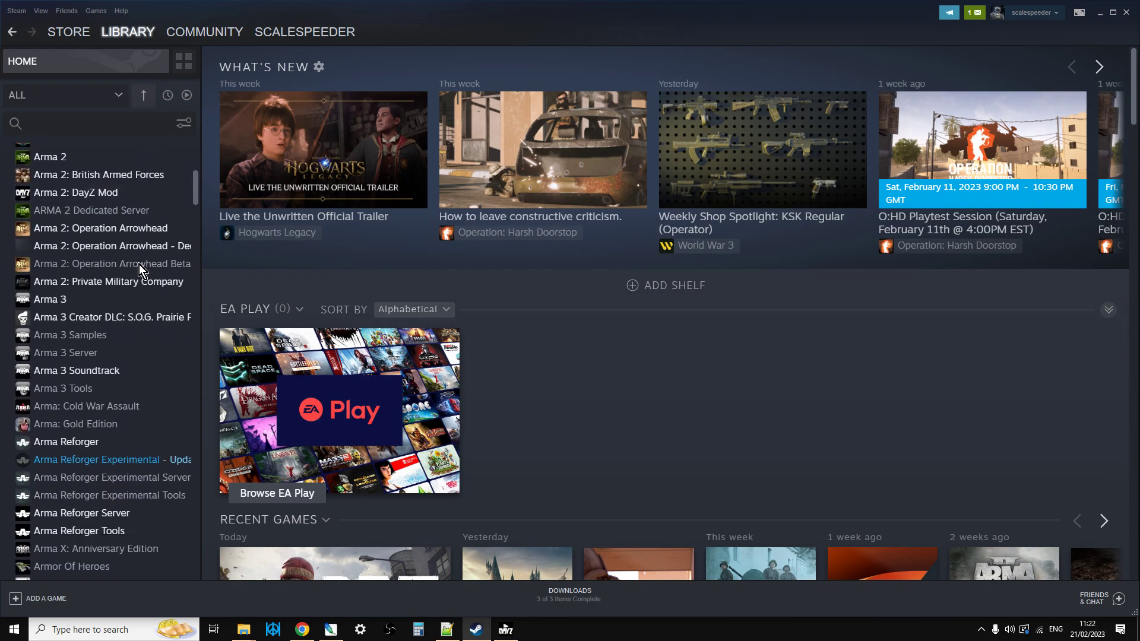
pyautogui.scroll(-5, 139, 265)
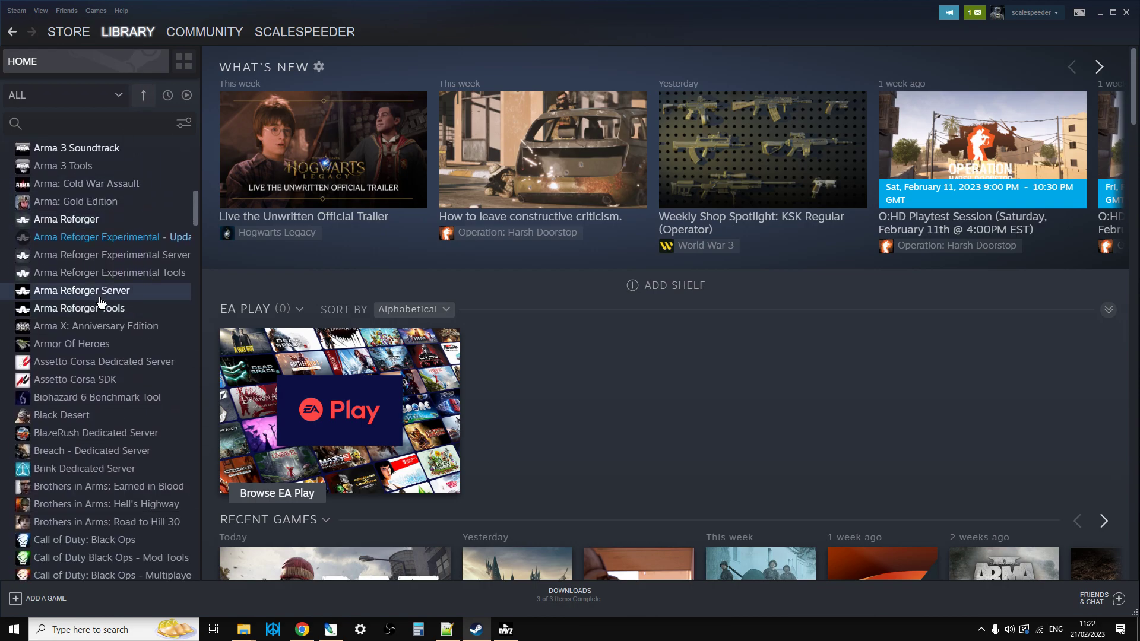
pyautogui.click(102, 294)
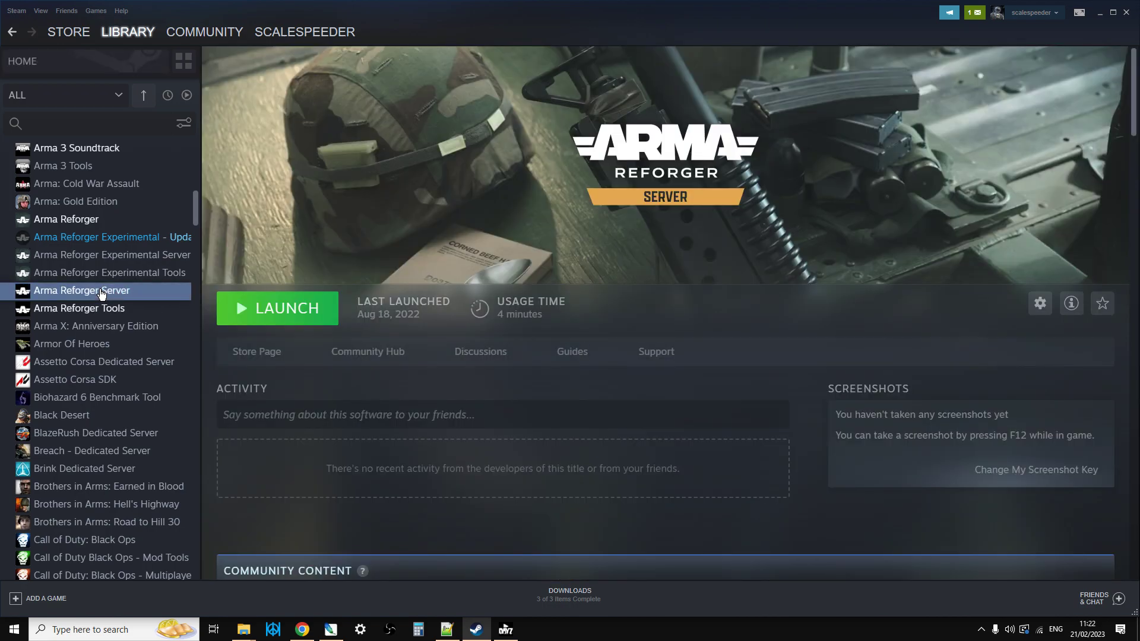
pyautogui.scroll(-10, 98, 305)
pyautogui.scroll(-1, 88, 399)
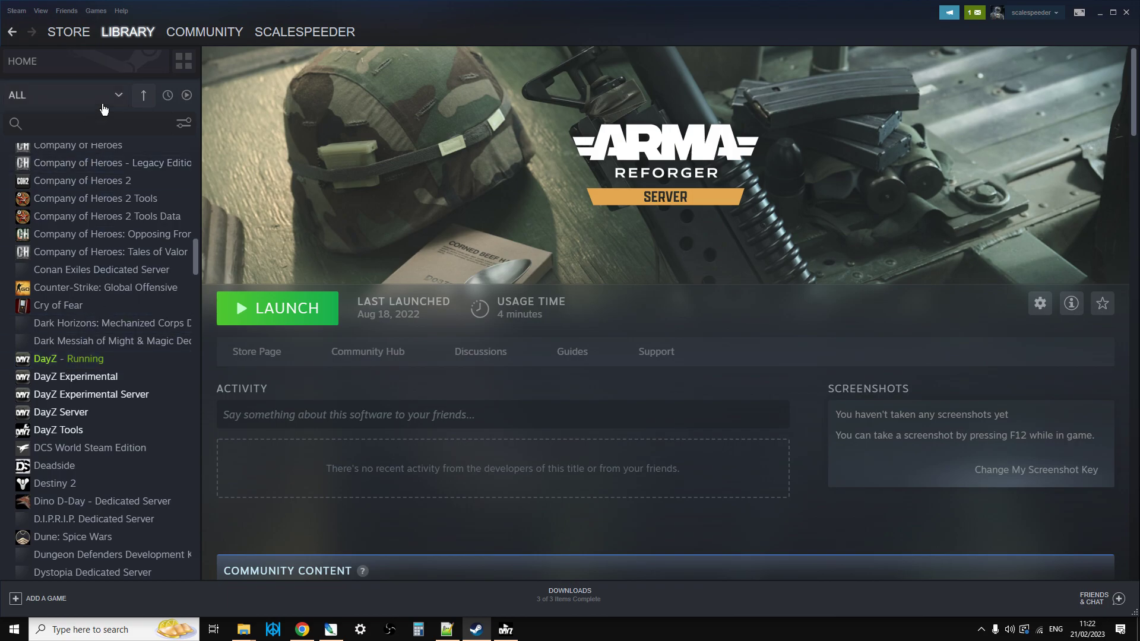
pyautogui.click(79, 102)
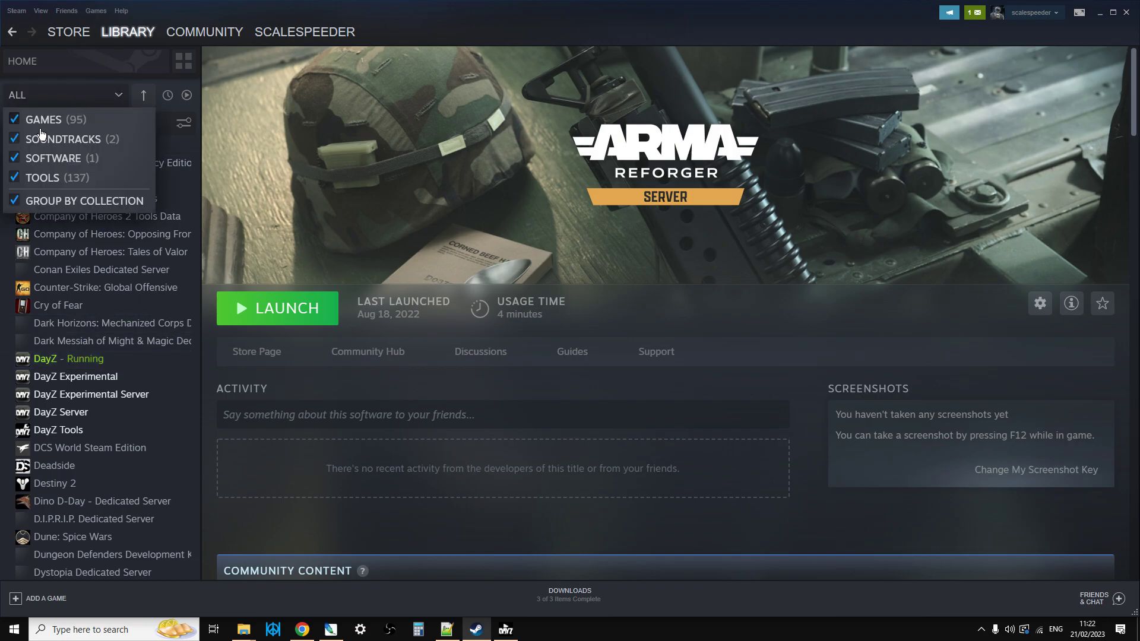
pyautogui.click(155, 371)
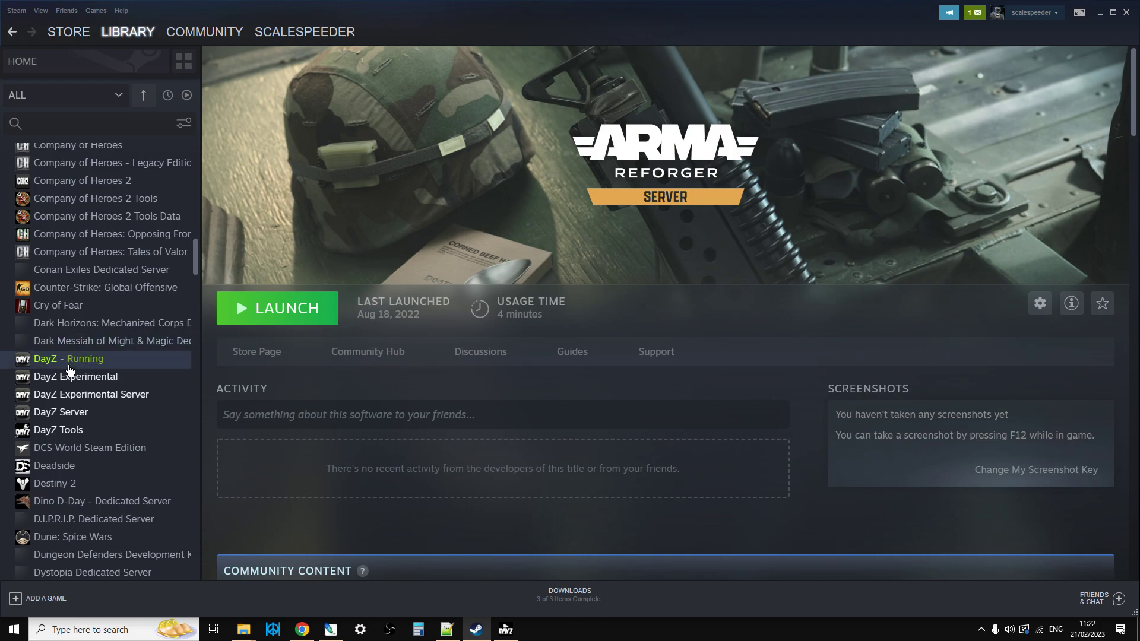
pyautogui.click(77, 416)
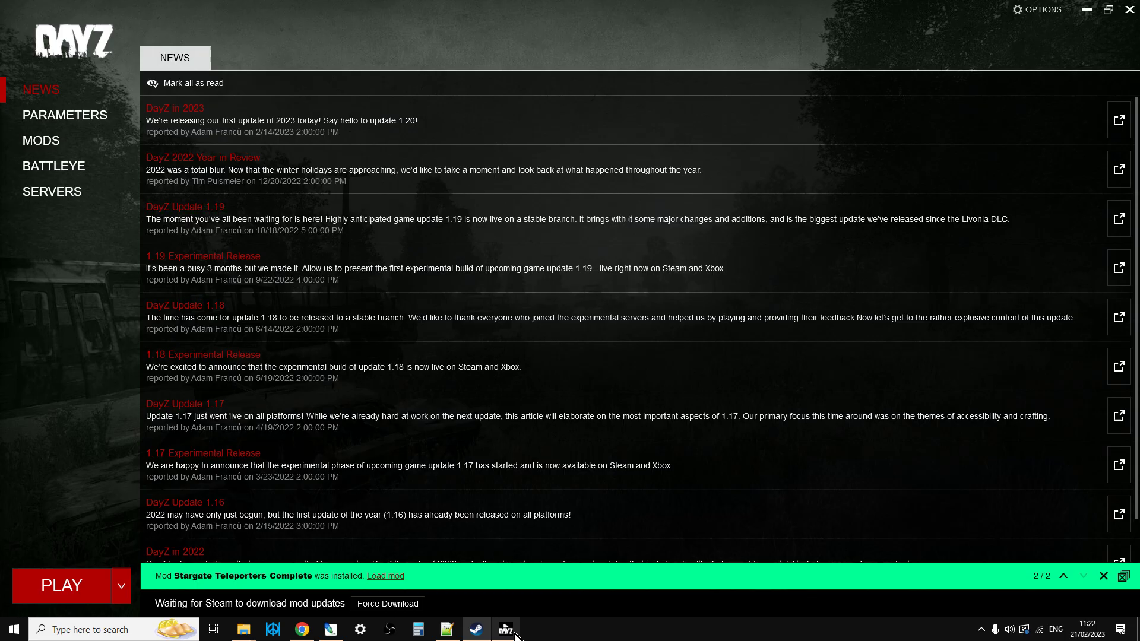
# Switch to the DayZ Launcher and open the loaded CF mod's folder in Windows Explorer, acknowledging the Workshop cache warning
pyautogui.click(512, 605)
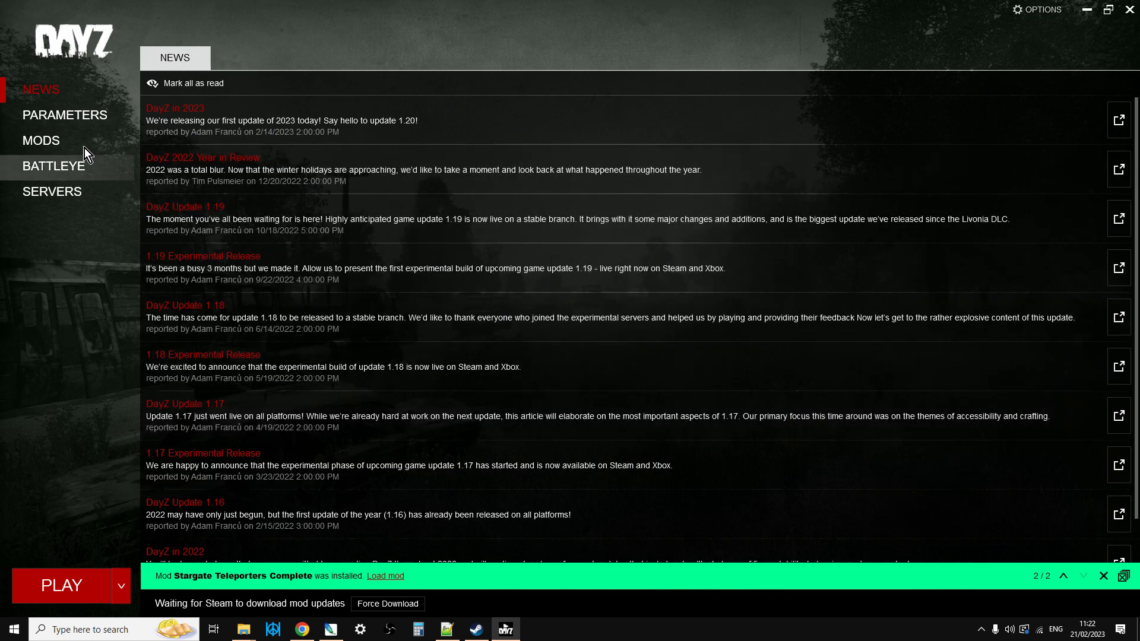
pyautogui.click(67, 142)
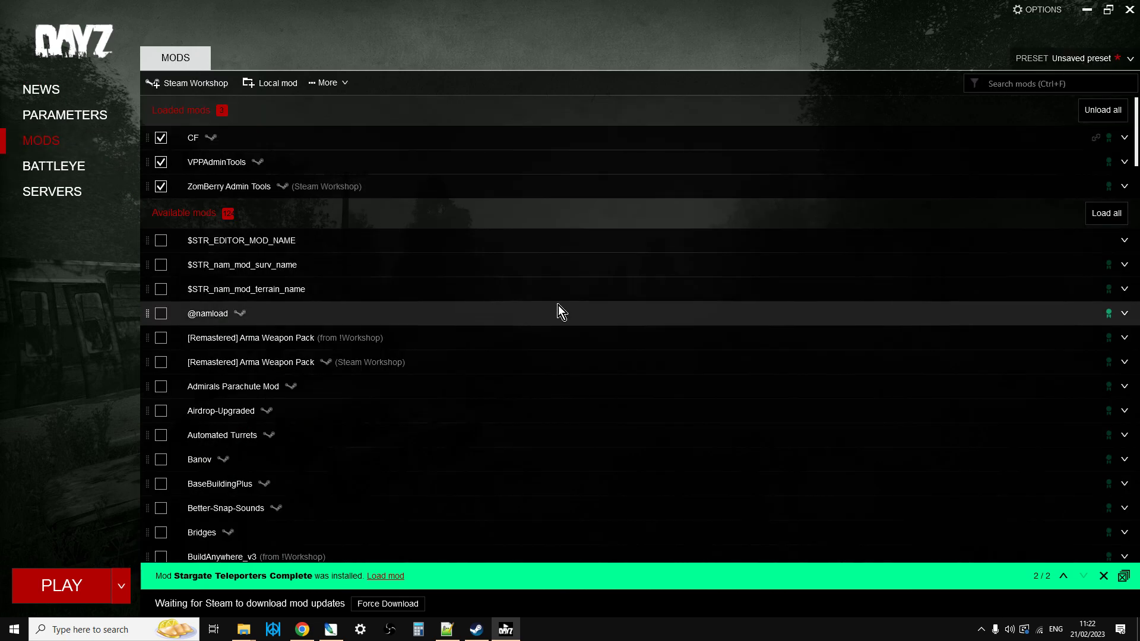
pyautogui.click(1125, 138)
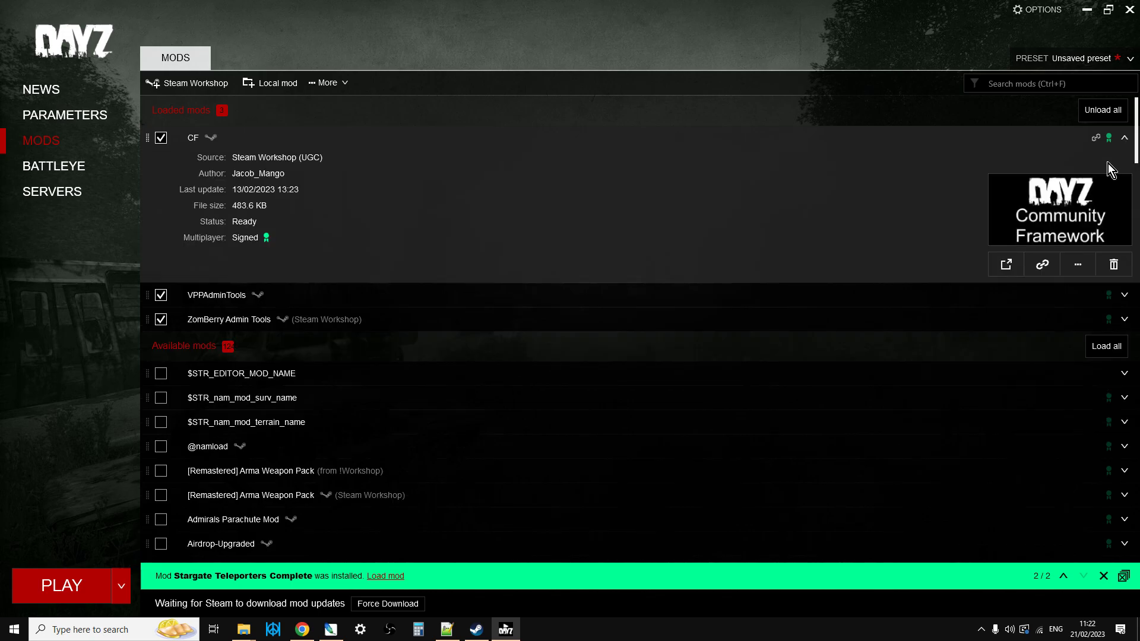
pyautogui.click(1078, 266)
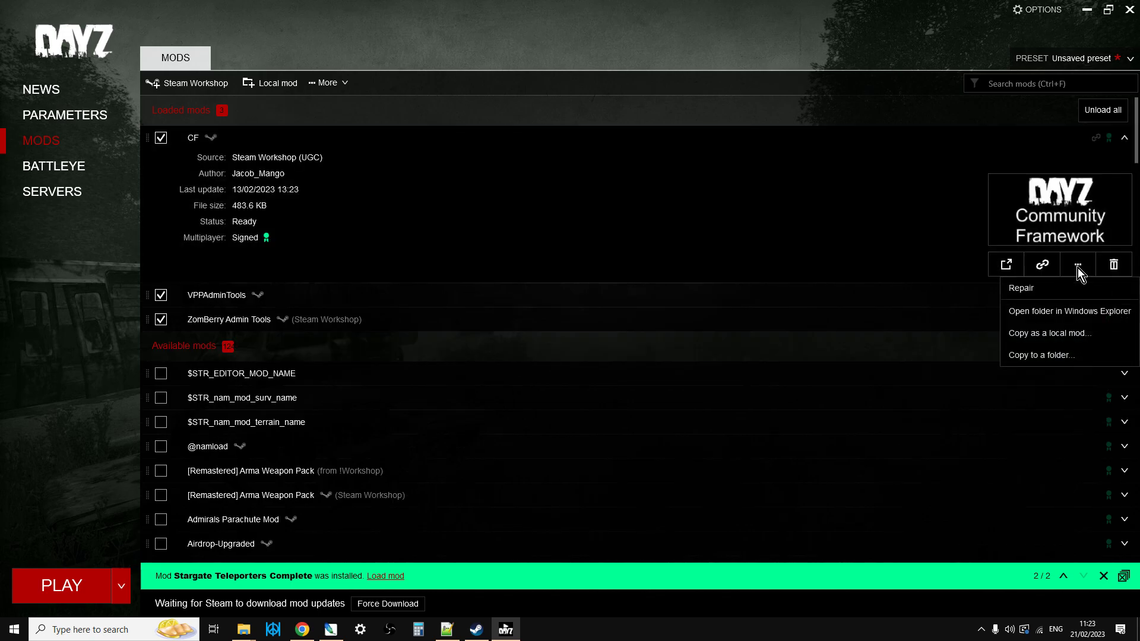
pyautogui.click(1060, 312)
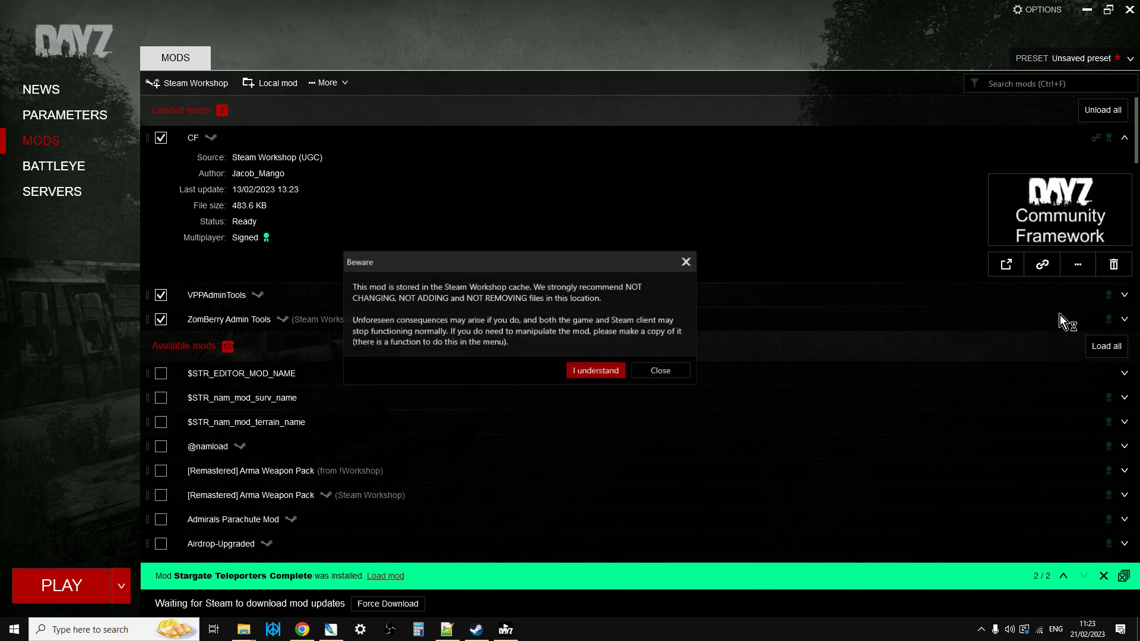
pyautogui.click(596, 371)
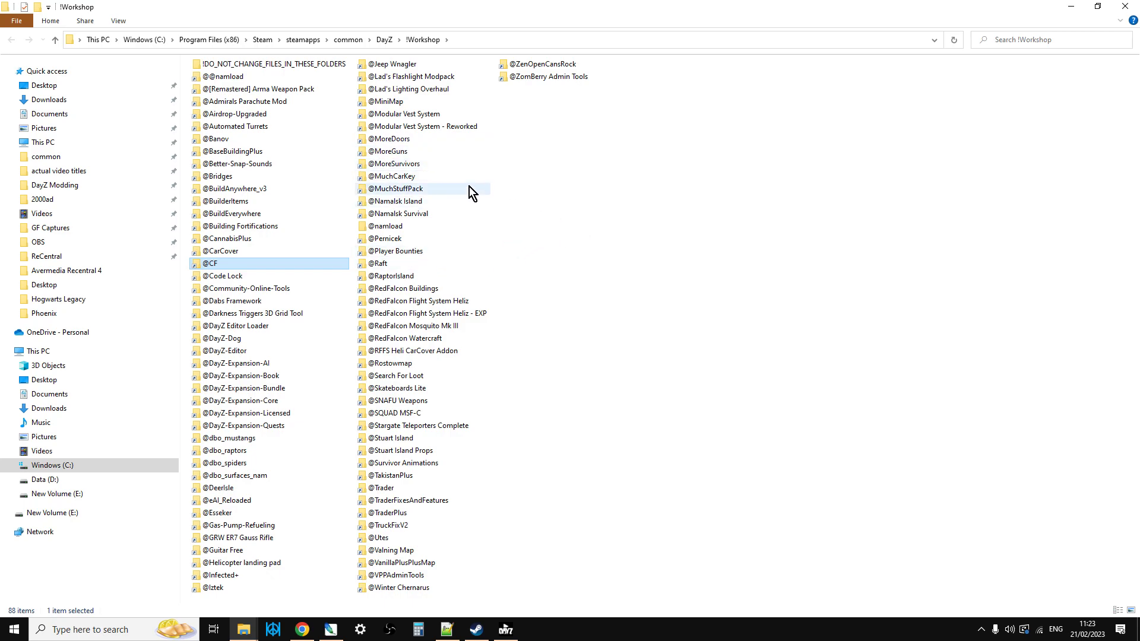
# Go up to the Steam common folder and open the db folder in DayZServer's mpmissions\dayzOffline.chernarusplus
pyautogui.click(52, 45)
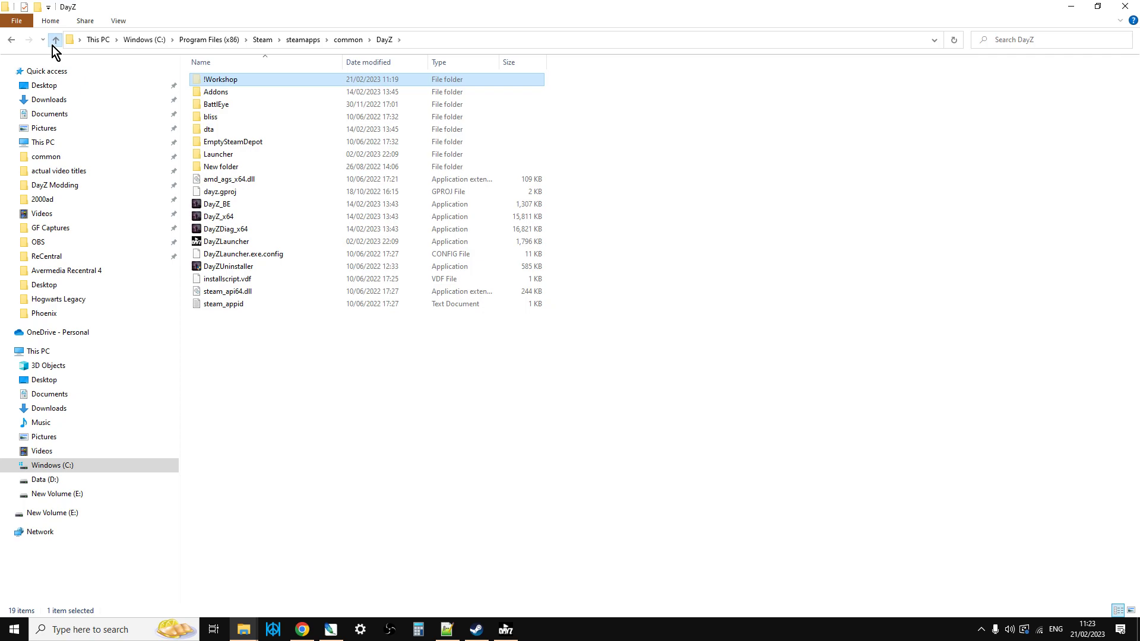
pyautogui.click(52, 45)
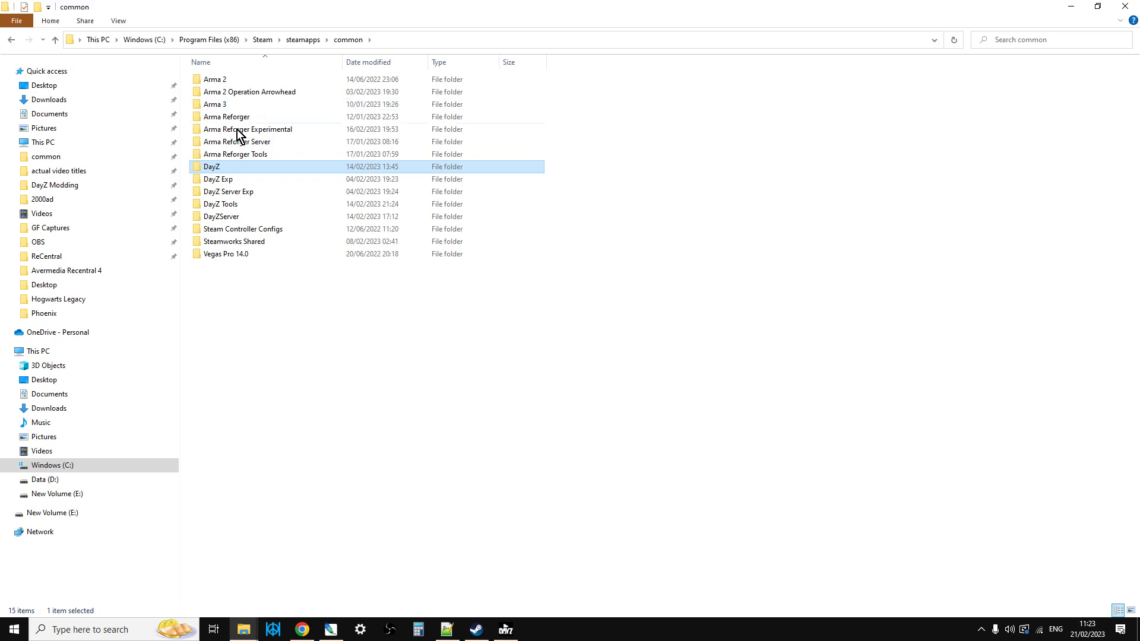
pyautogui.doubleClick(226, 218)
pyautogui.scroll(-8, 225, 216)
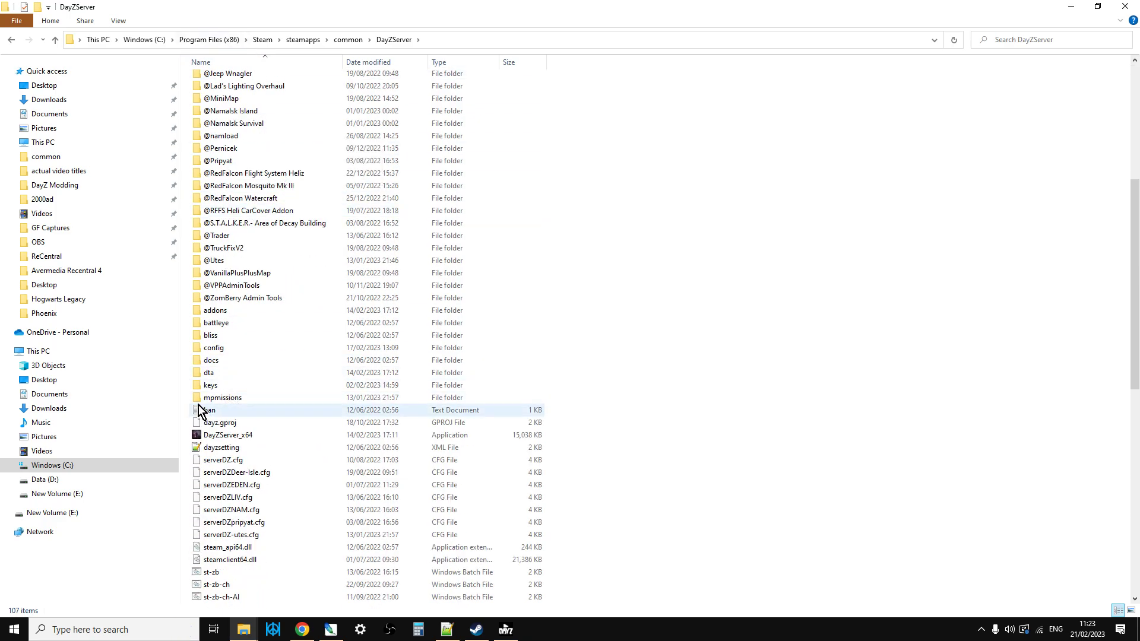
pyautogui.doubleClick(229, 403)
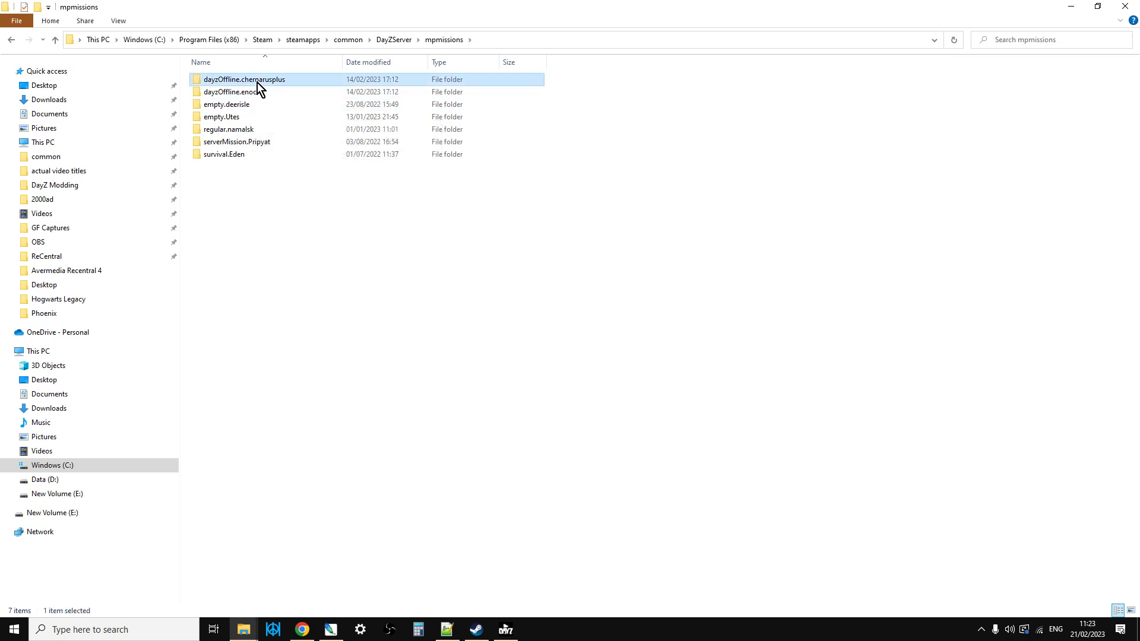
pyautogui.doubleClick(257, 84)
pyautogui.doubleClick(234, 91)
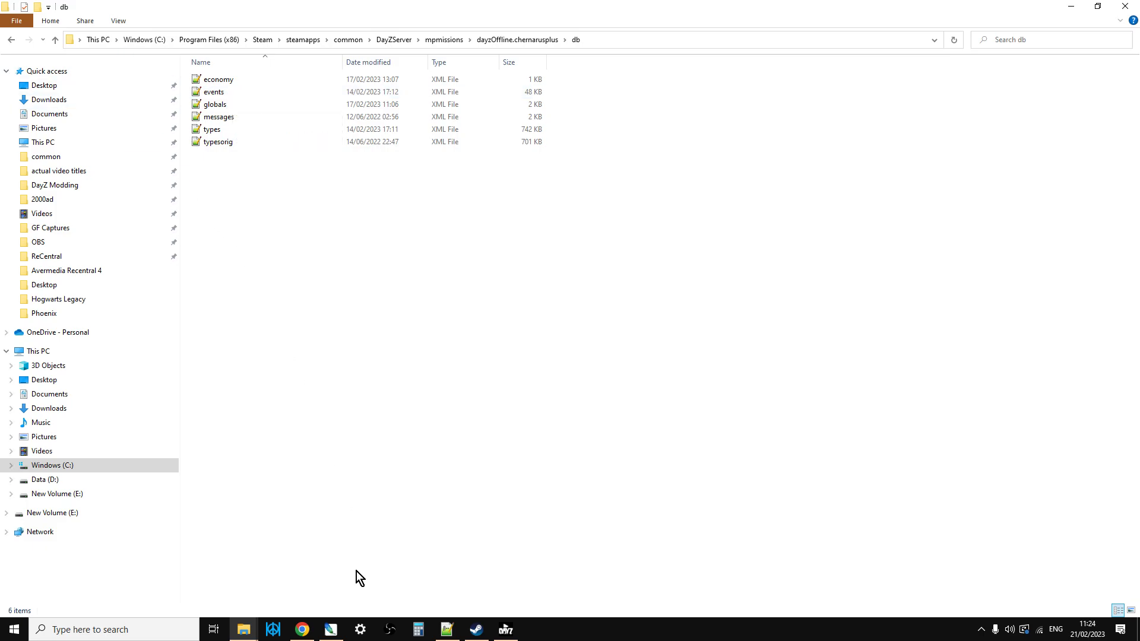
# Revisit the Nitrado settings and DayZ store page in Chrome, and view DayZ Experimental and DayZ Experimental Server in the Steam library
pyautogui.click(302, 629)
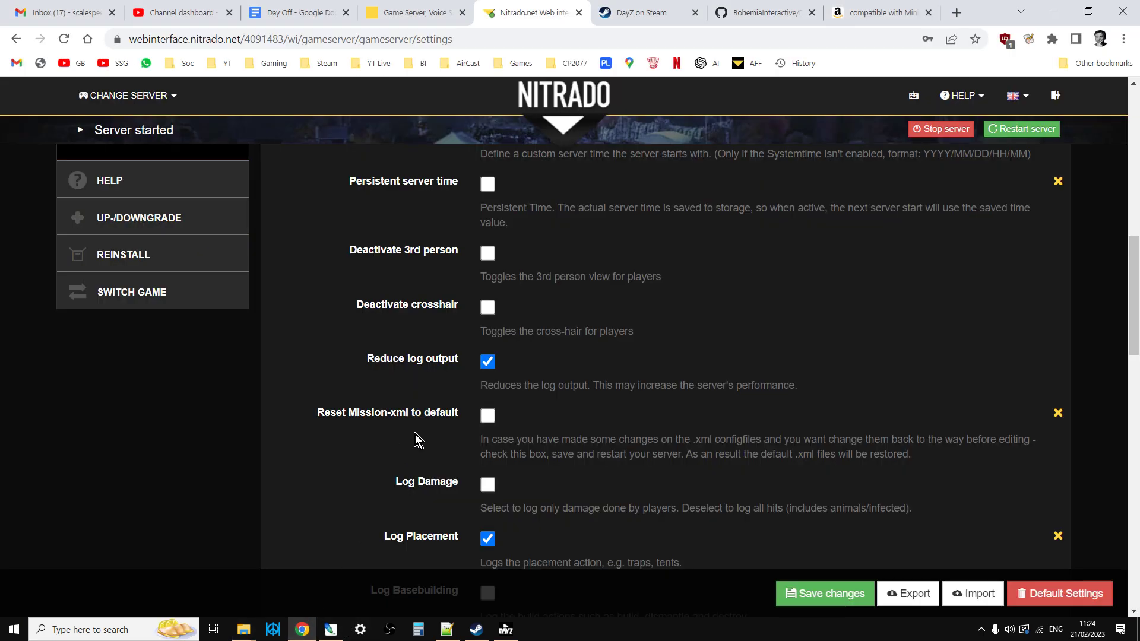
pyautogui.click(621, 12)
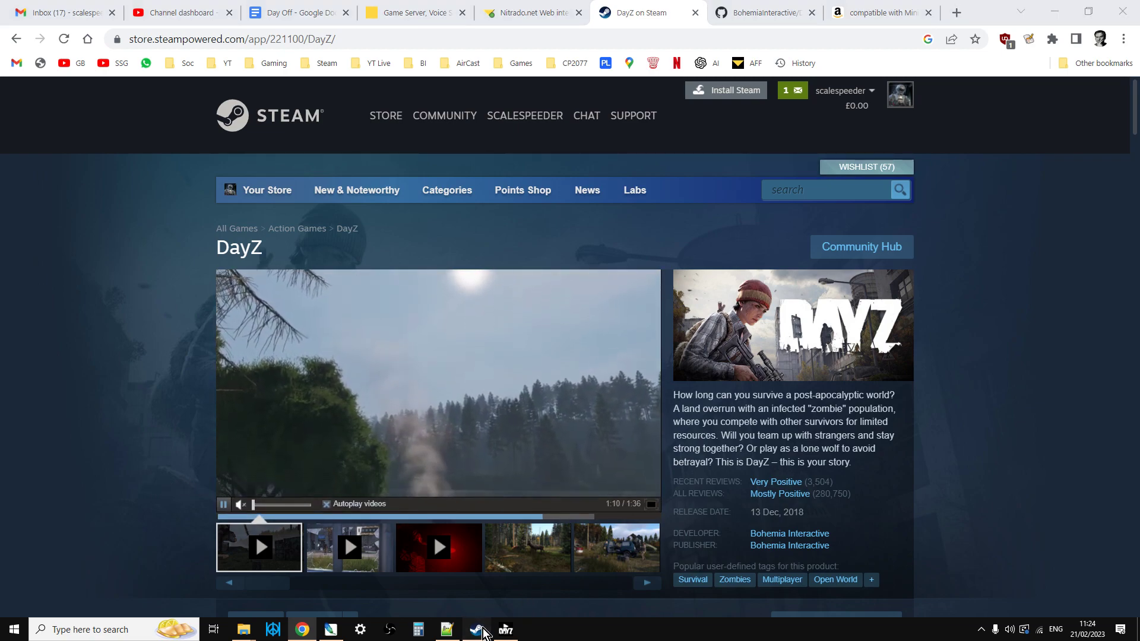
pyautogui.click(476, 630)
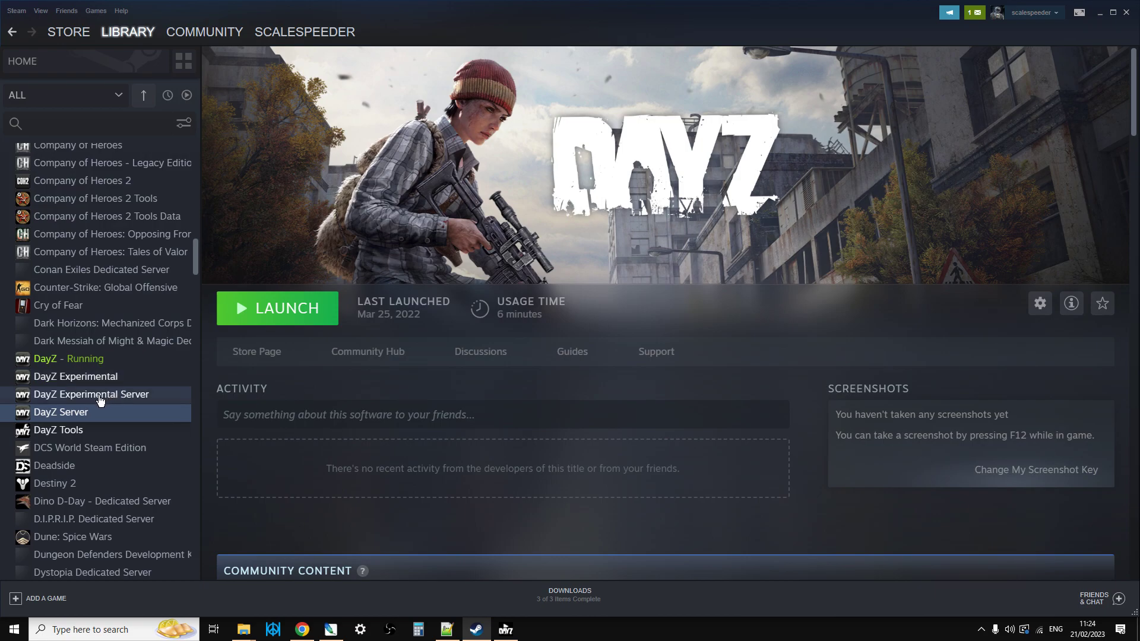
pyautogui.click(76, 376)
pyautogui.click(67, 399)
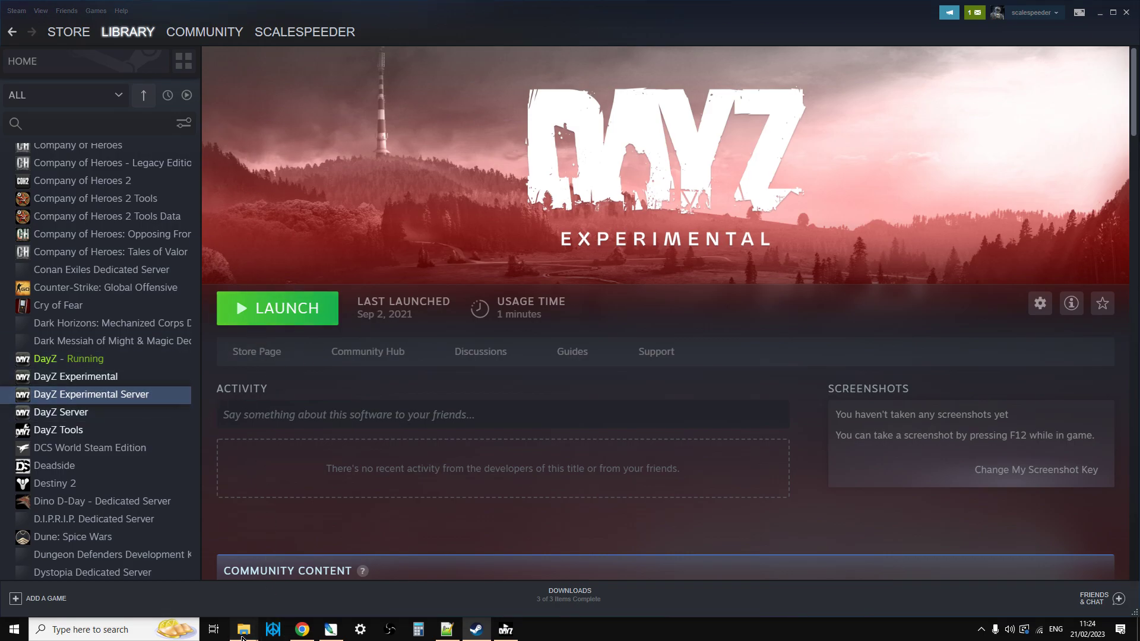
# Switch to the File Explorer window showing DayZServer's db folder and go up through mpmissions and DayZServer to the Steam common folder
pyautogui.moveTo(243, 638)
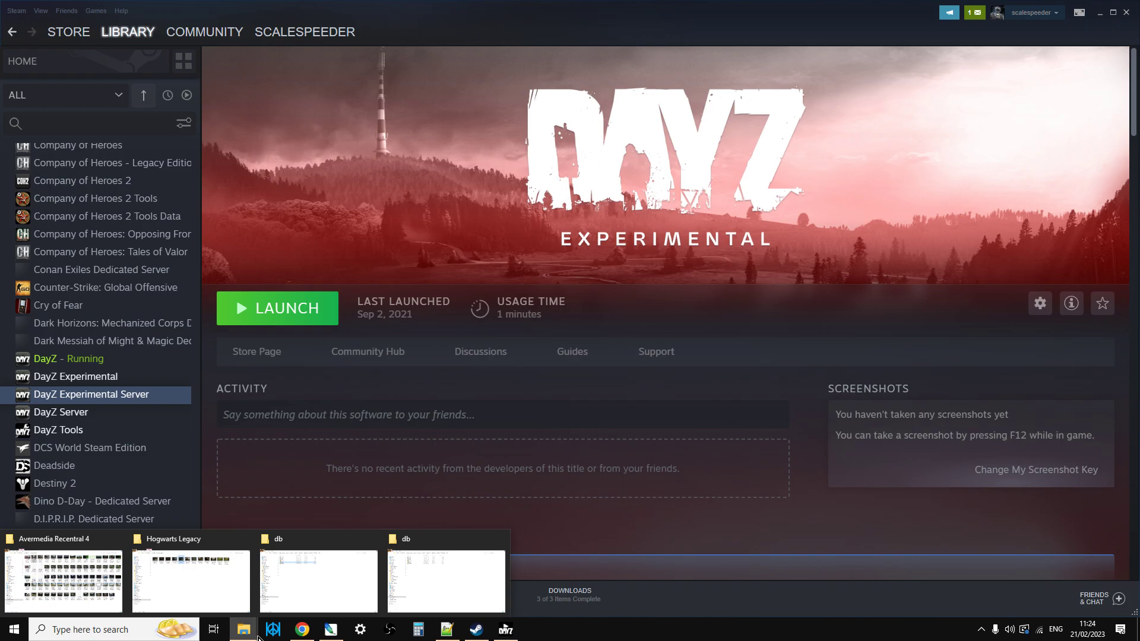
pyautogui.click(321, 585)
pyautogui.click(56, 40)
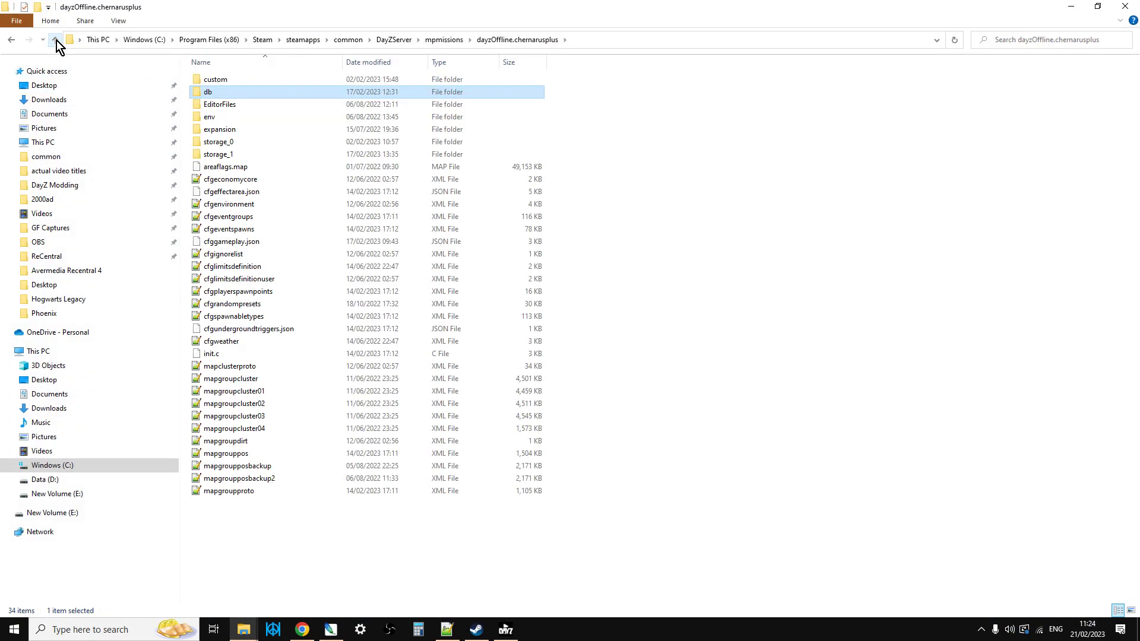
pyautogui.click(56, 41)
pyautogui.click(56, 40)
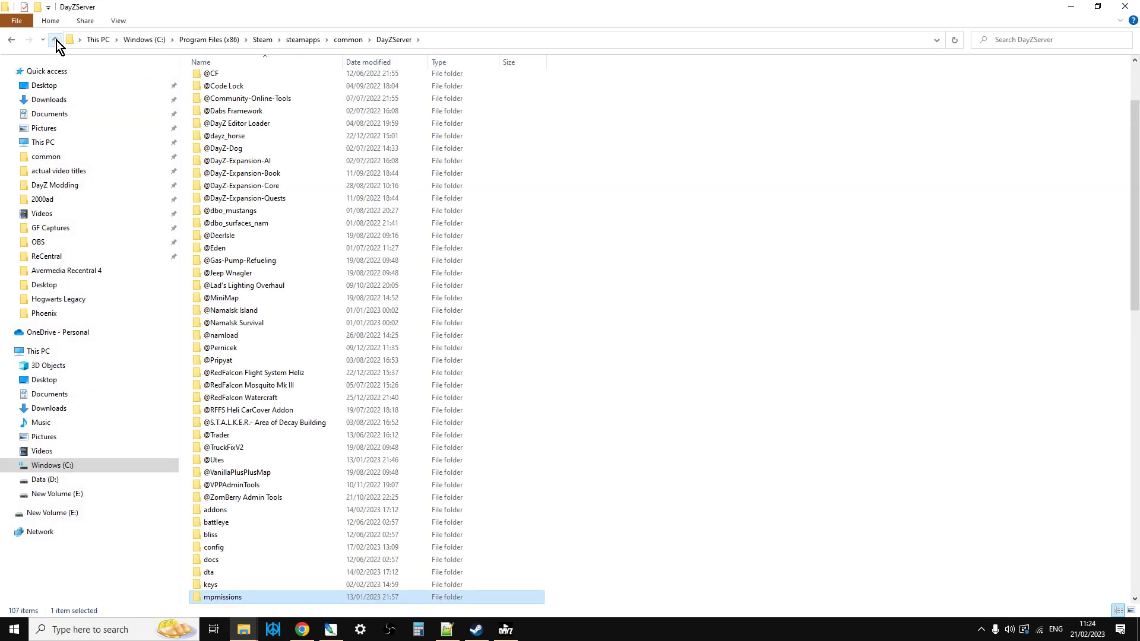
pyautogui.scroll(-3, 340, 361)
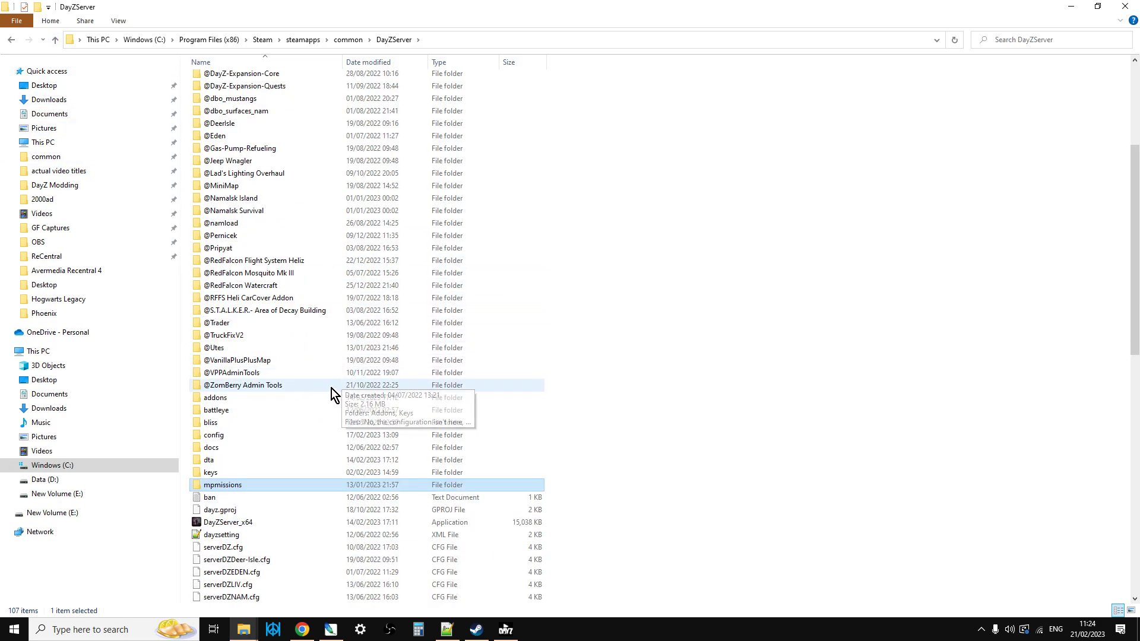
pyautogui.click(56, 40)
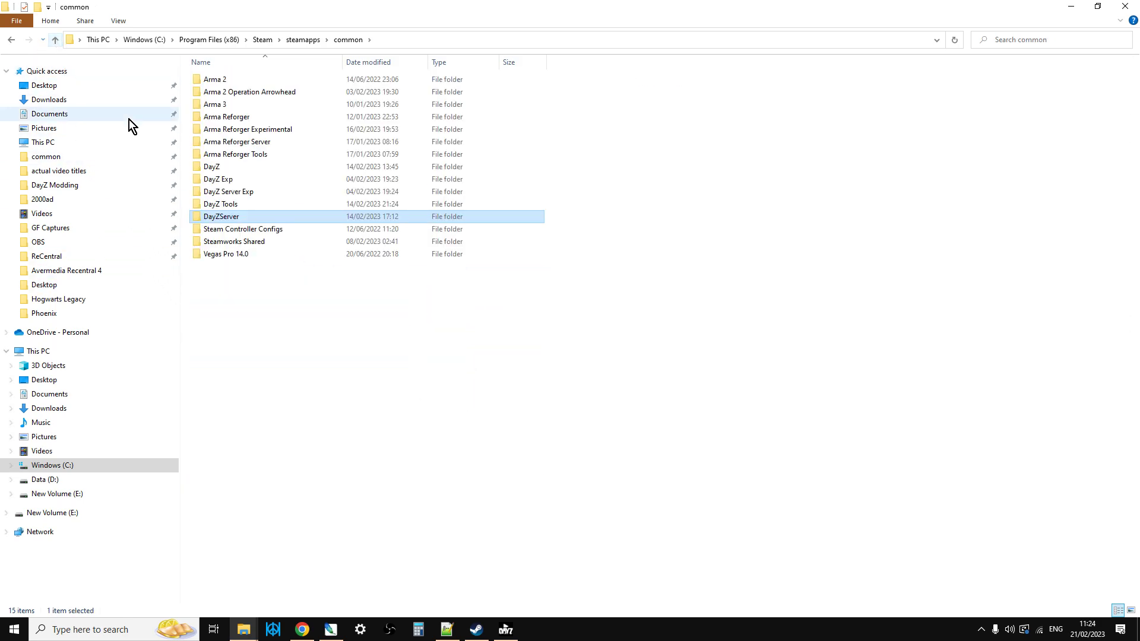
# View the mission folders in DayZ Server Exp's mpmissions folder and return to the DayZ Server Exp folder
pyautogui.doubleClick(254, 197)
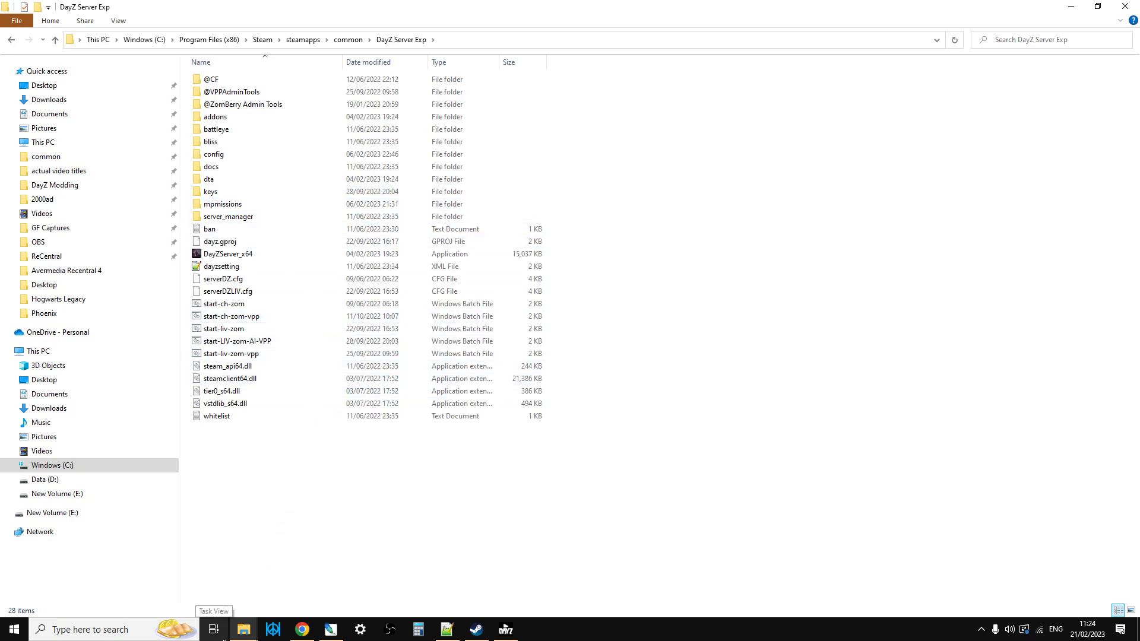
pyautogui.click(211, 206)
pyautogui.doubleClick(212, 206)
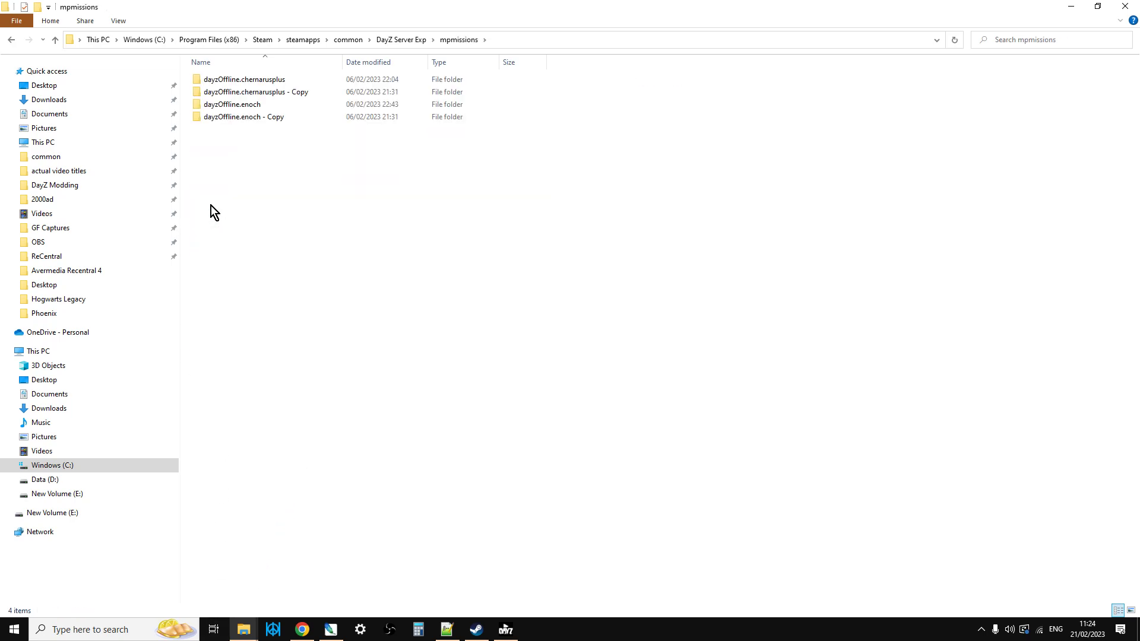
pyautogui.click(55, 40)
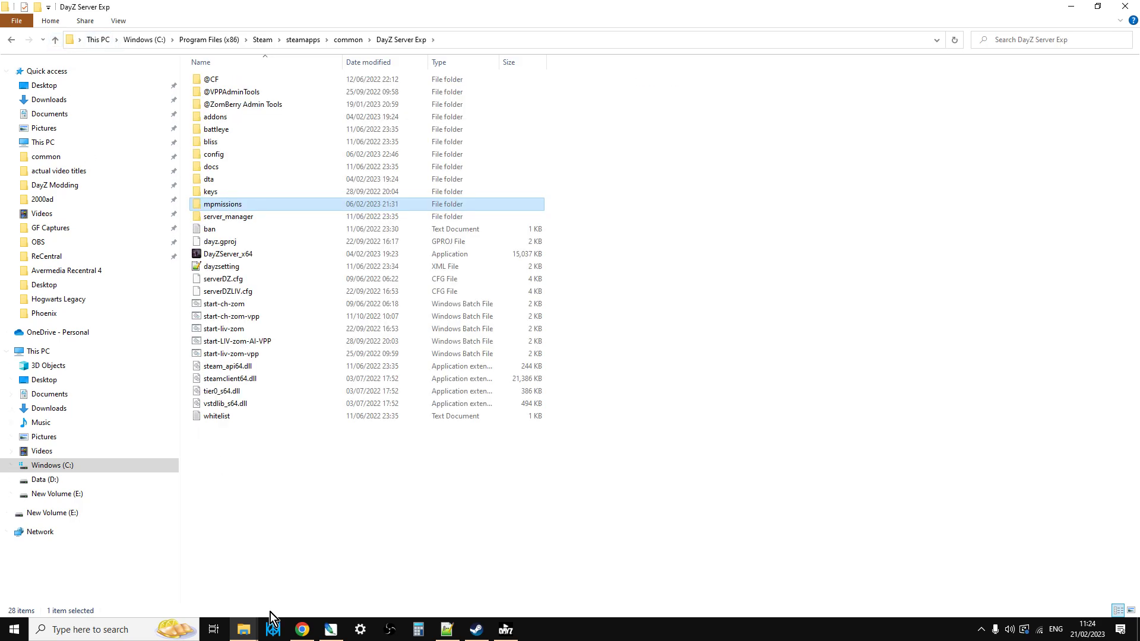
# Switch to Chrome and revisit the DayZ-Central-Economy GitHub repository, the beginning of the Nitrado server settings and the DayZ Steam store page
pyautogui.click(304, 627)
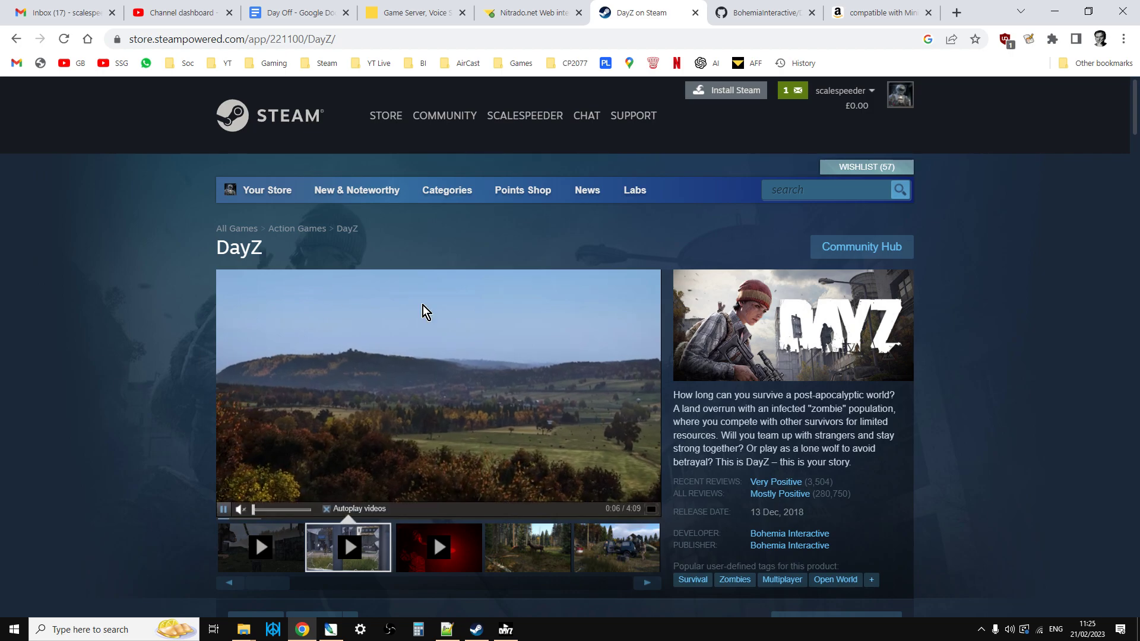
pyautogui.moveTo(740, 19)
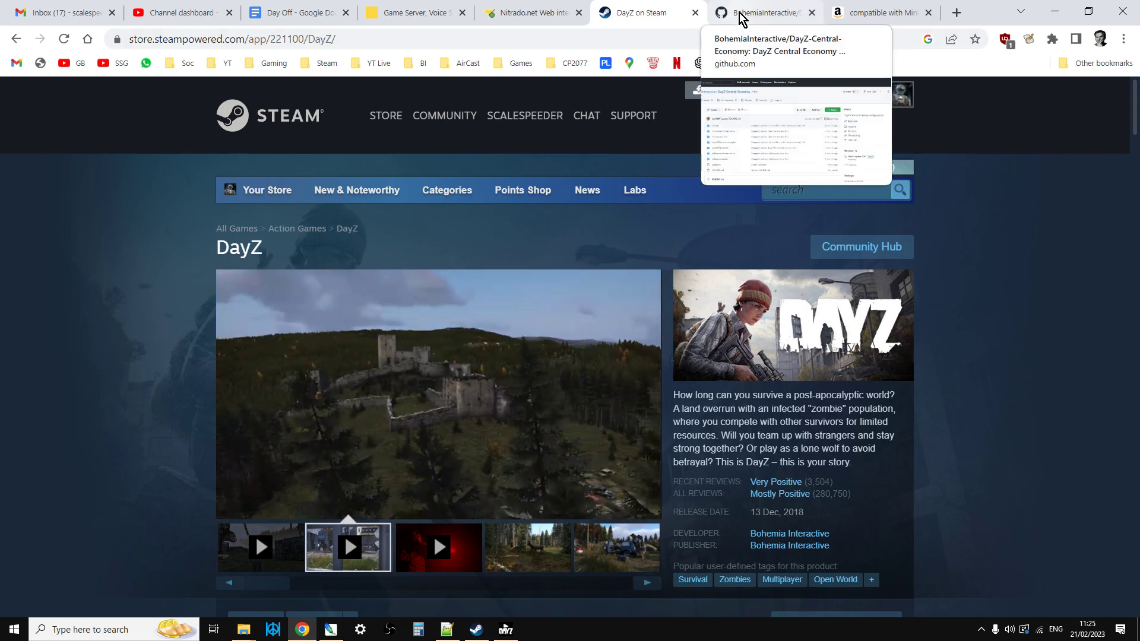
pyautogui.click(740, 18)
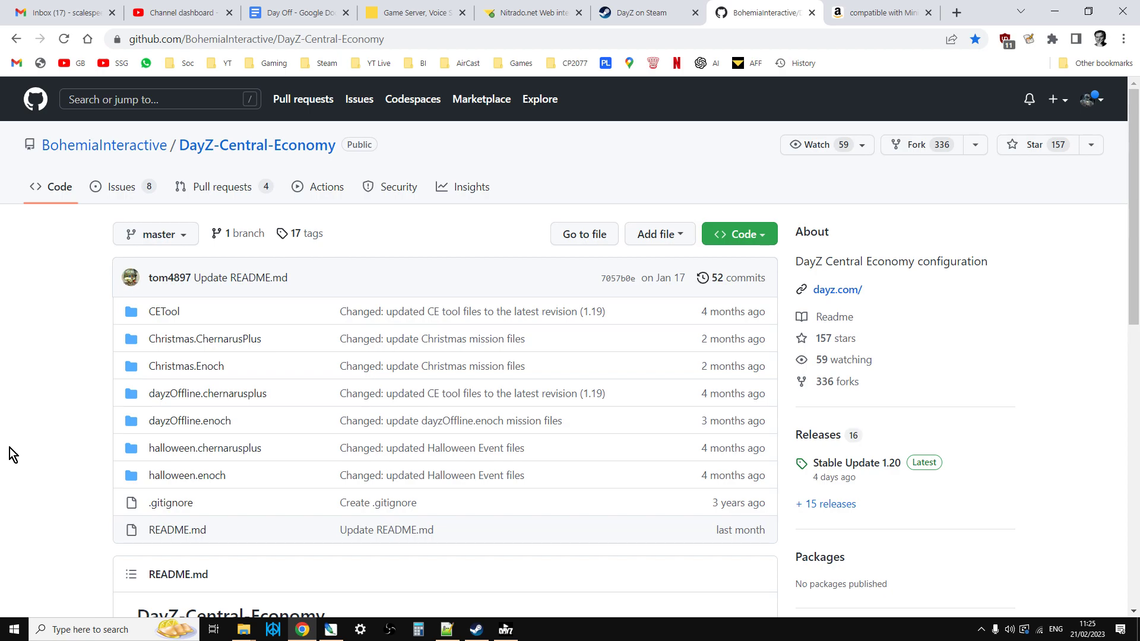
pyautogui.click(534, 12)
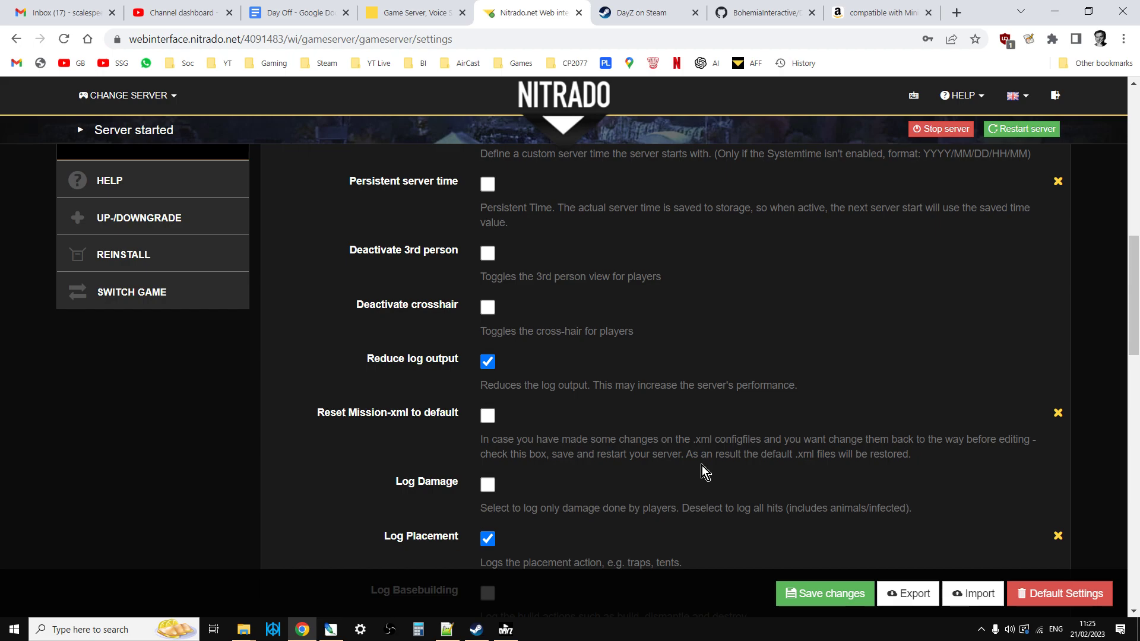
pyautogui.scroll(11, 702, 466)
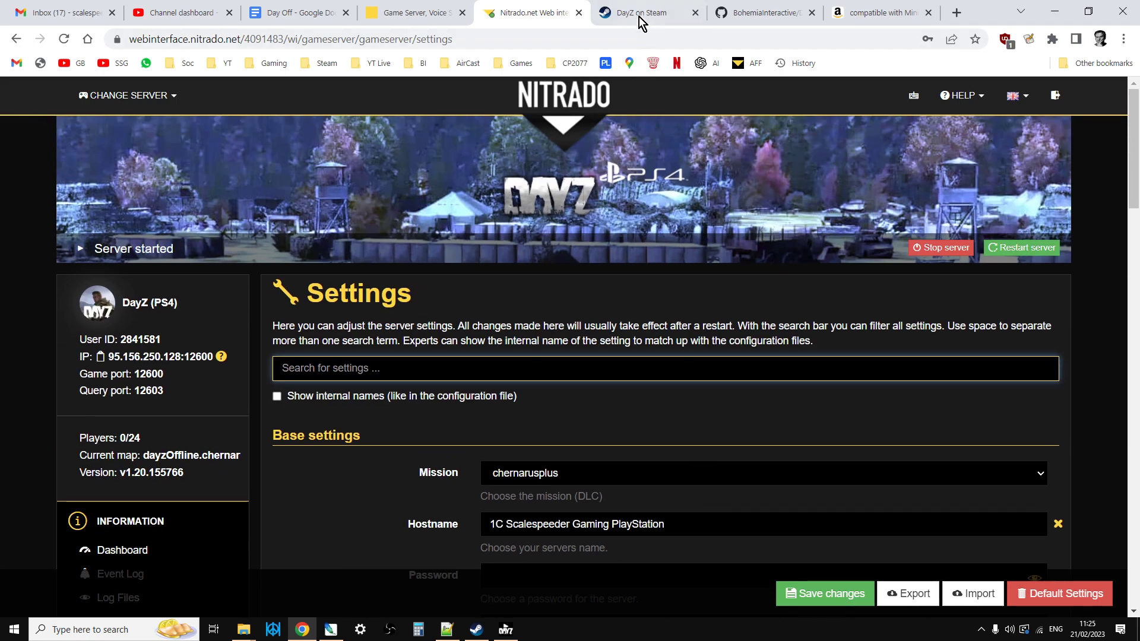
pyautogui.click(639, 18)
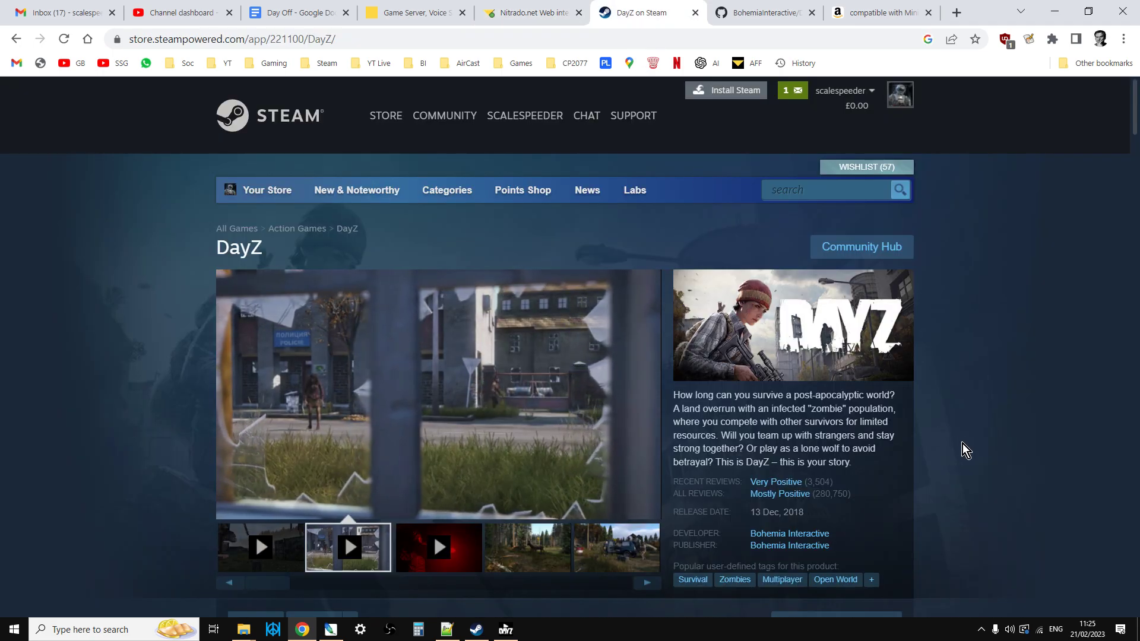